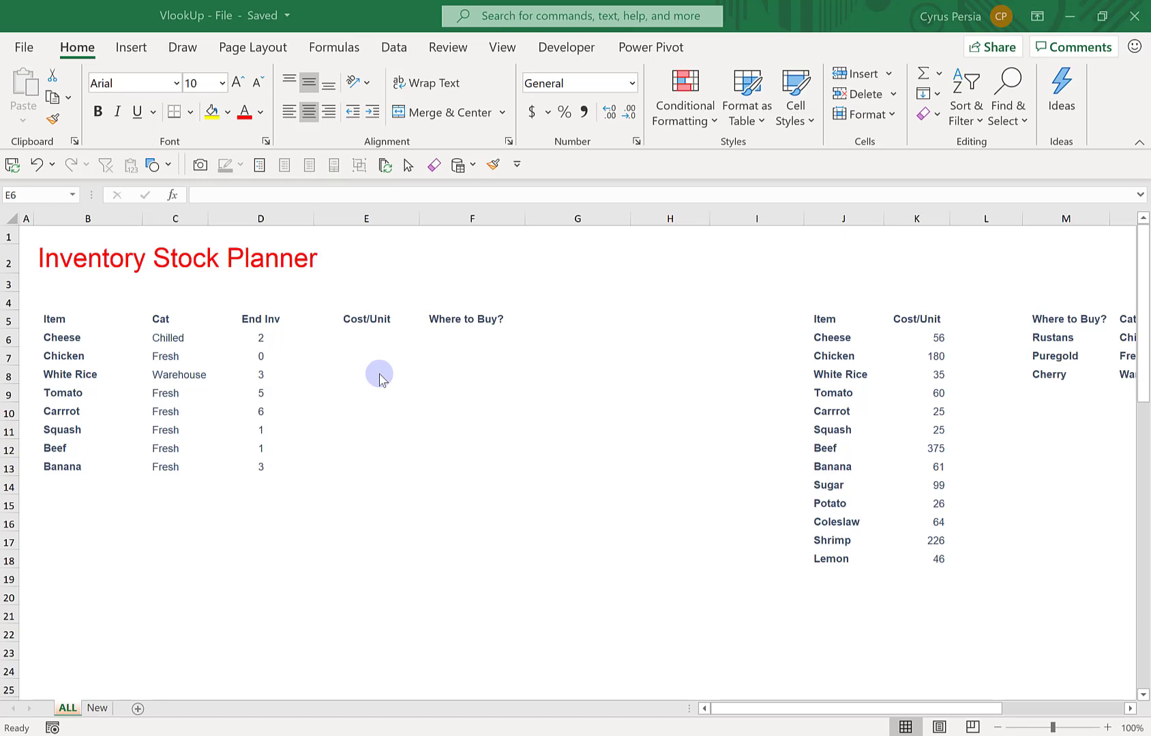
Review the stock planner's Item, Cat, End Inv, Cost/Unit and Where to Buy? columns
click(356, 345)
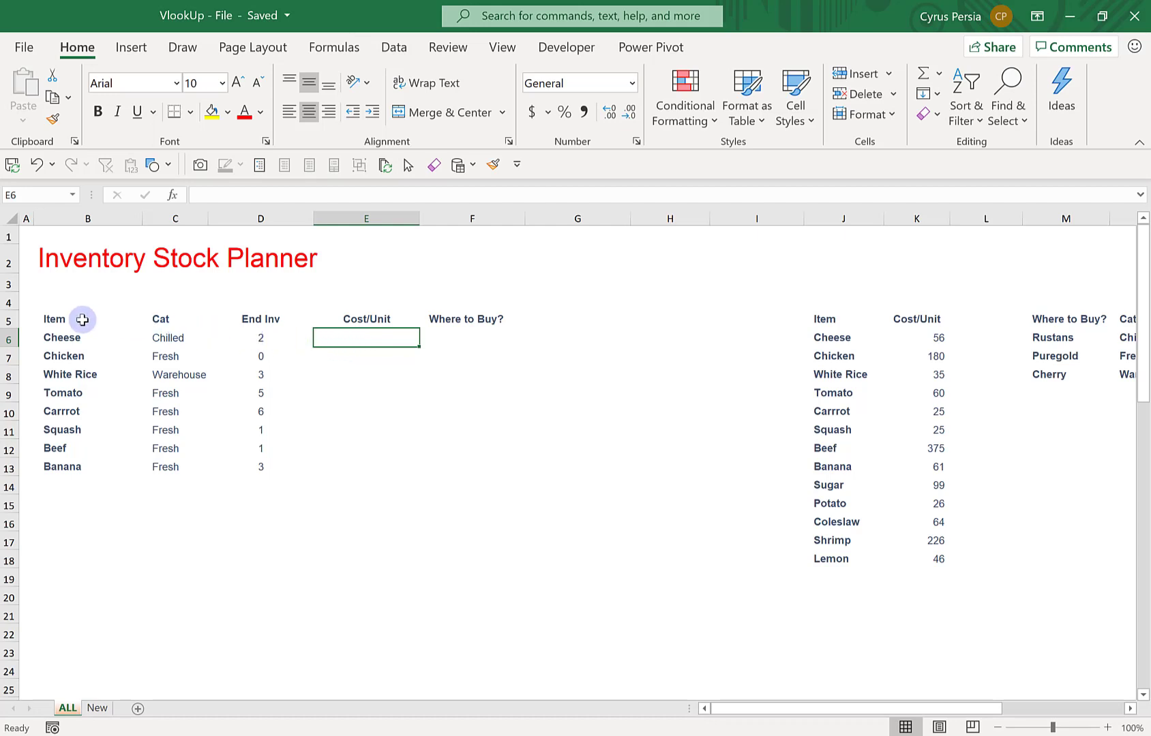
drag(69, 323, 74, 373)
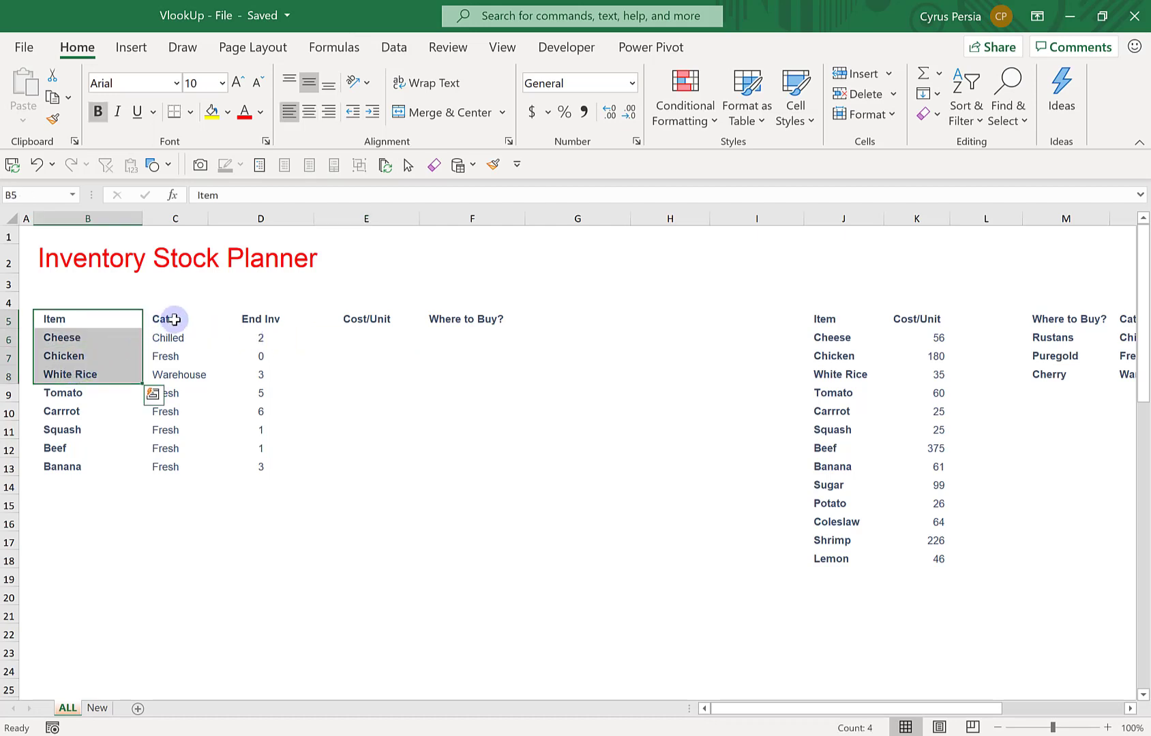
drag(172, 315, 176, 386)
drag(260, 318, 253, 392)
click(366, 339)
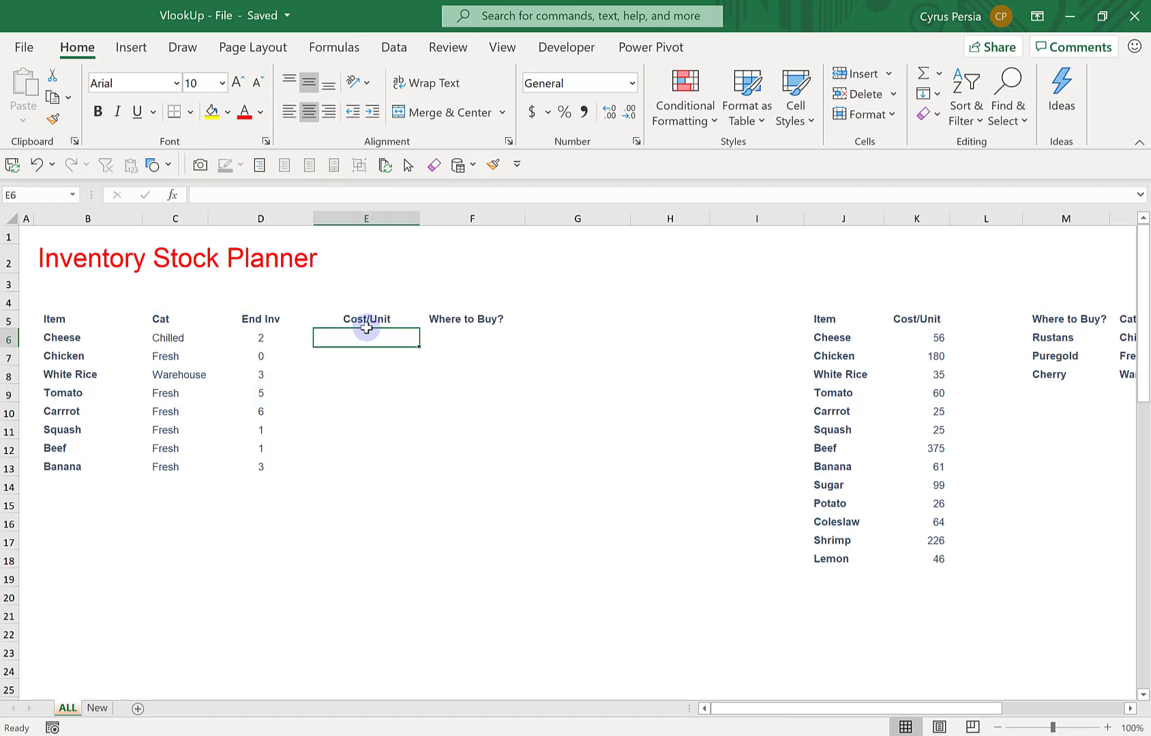
drag(367, 324, 355, 395)
click(464, 322)
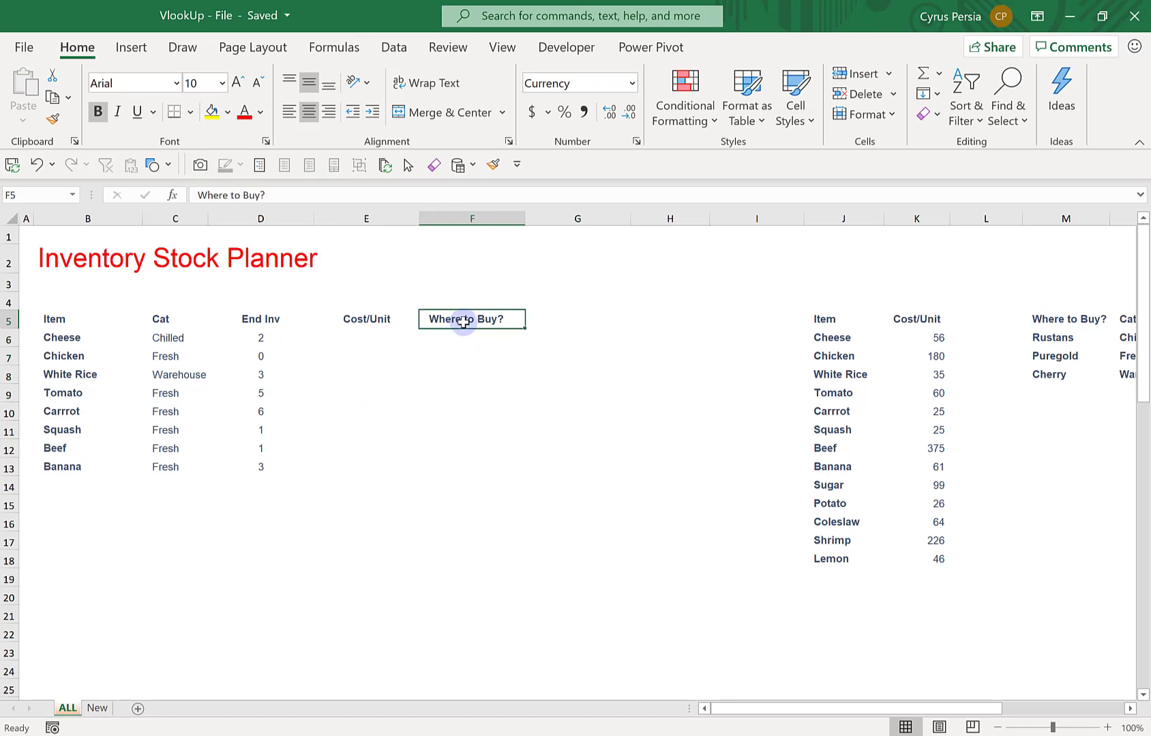
drag(464, 322, 466, 397)
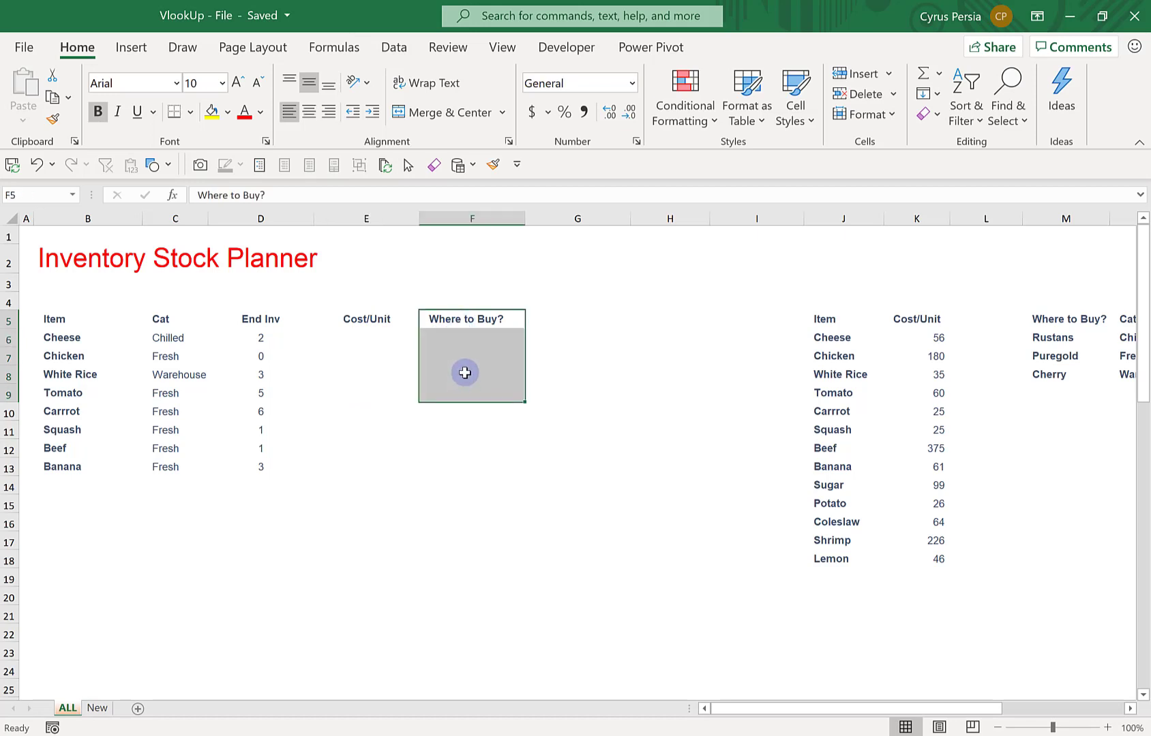
click(408, 352)
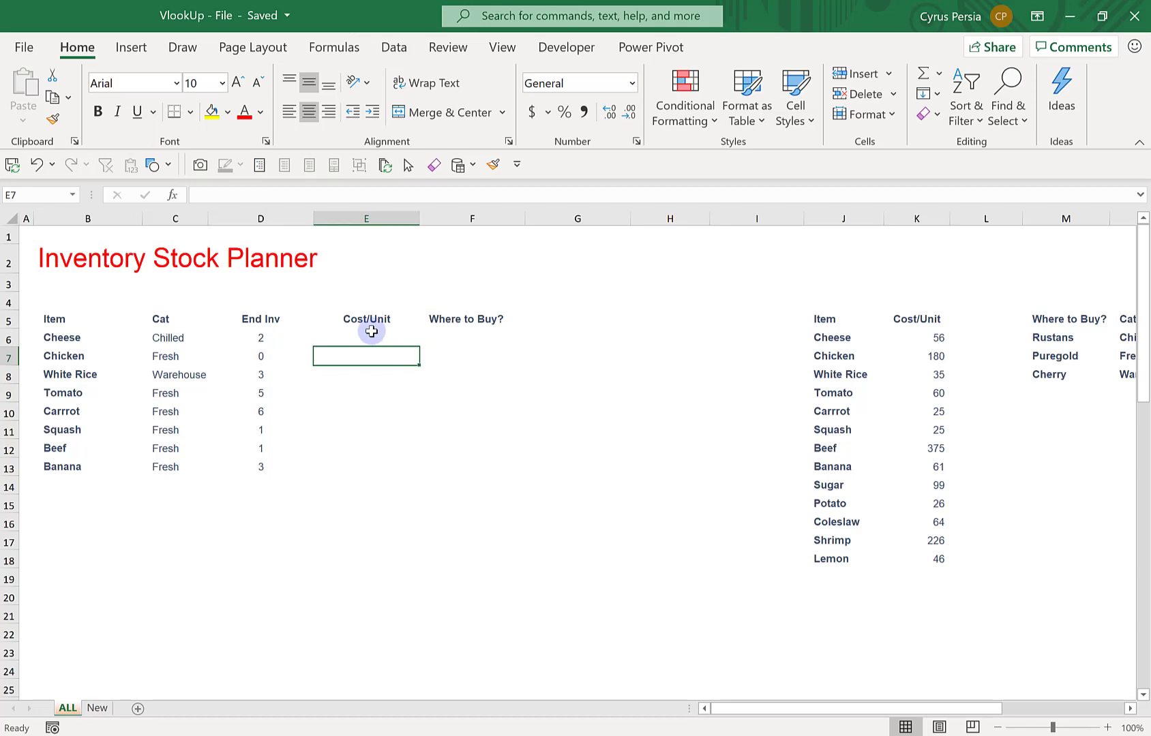
Examine the Item and Cost/Unit reference list and the store entries in the Where to Buy? and Category table
drag(823, 319, 914, 565)
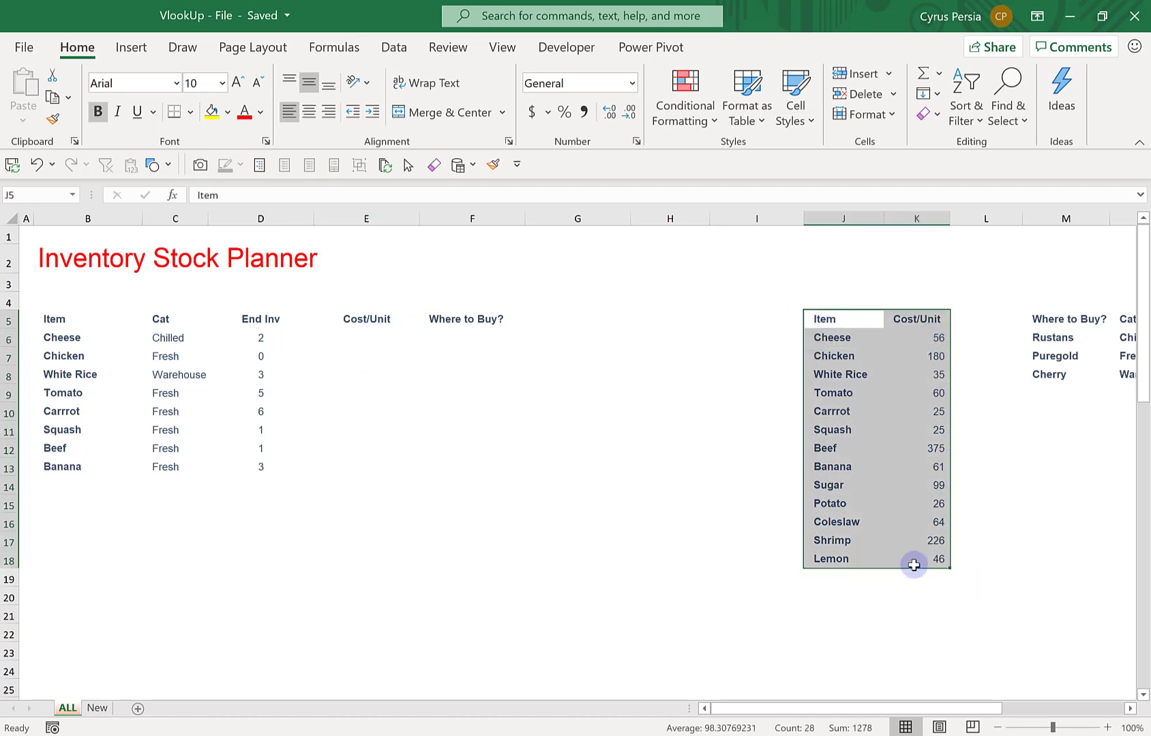
drag(777, 709, 832, 715)
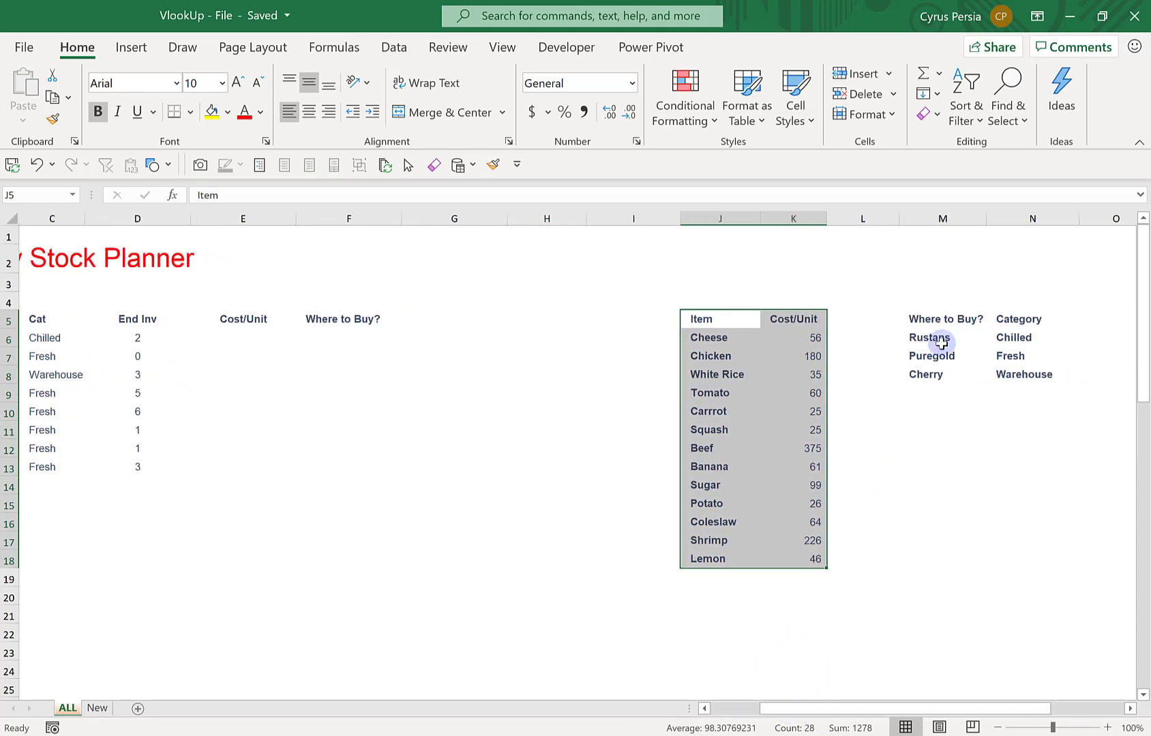
click(943, 339)
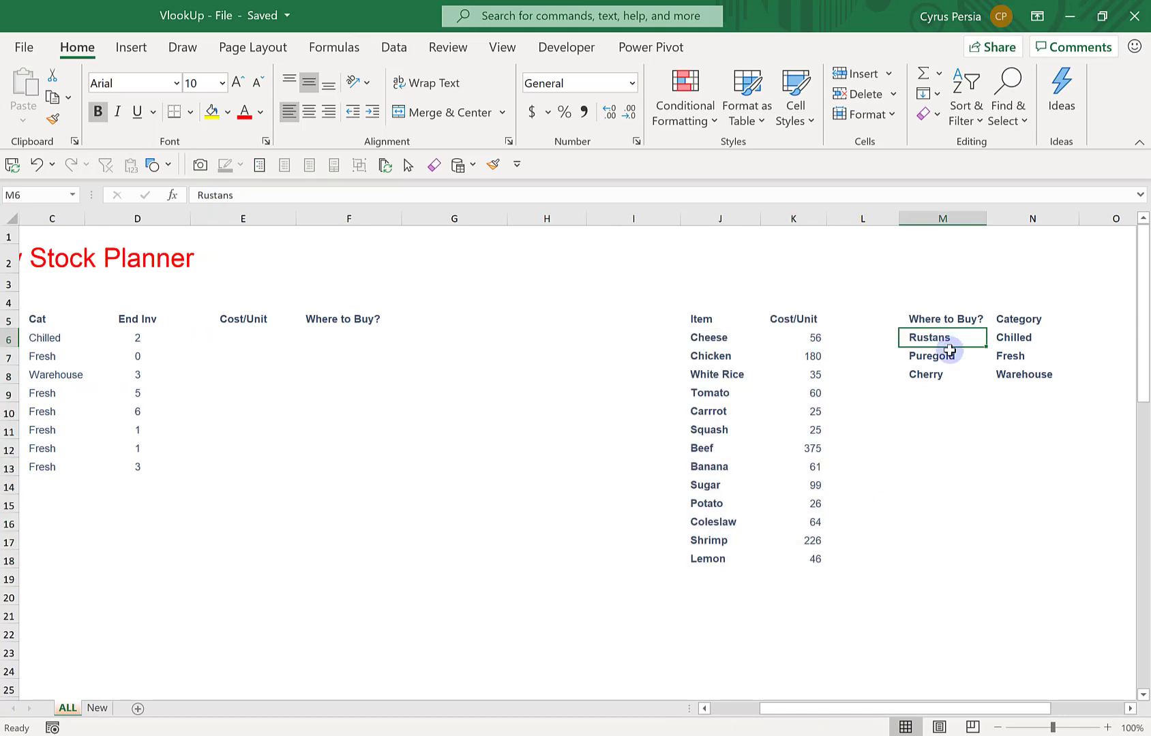
click(952, 360)
click(942, 375)
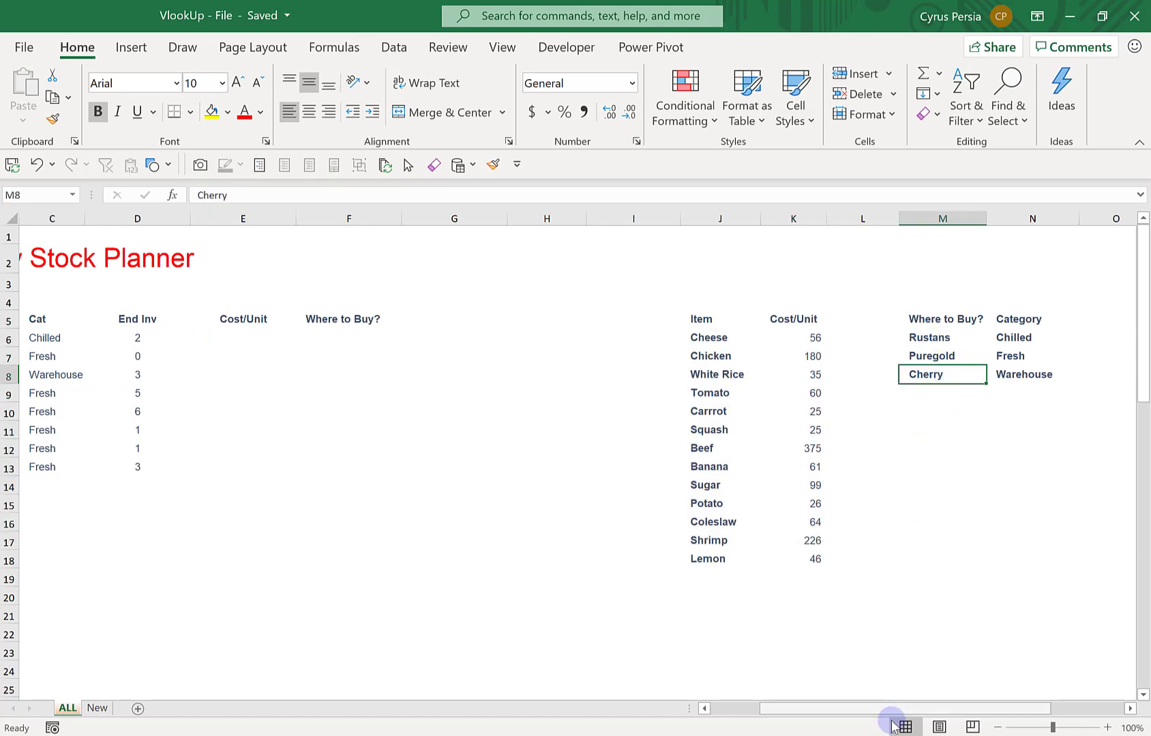
drag(887, 709, 831, 722)
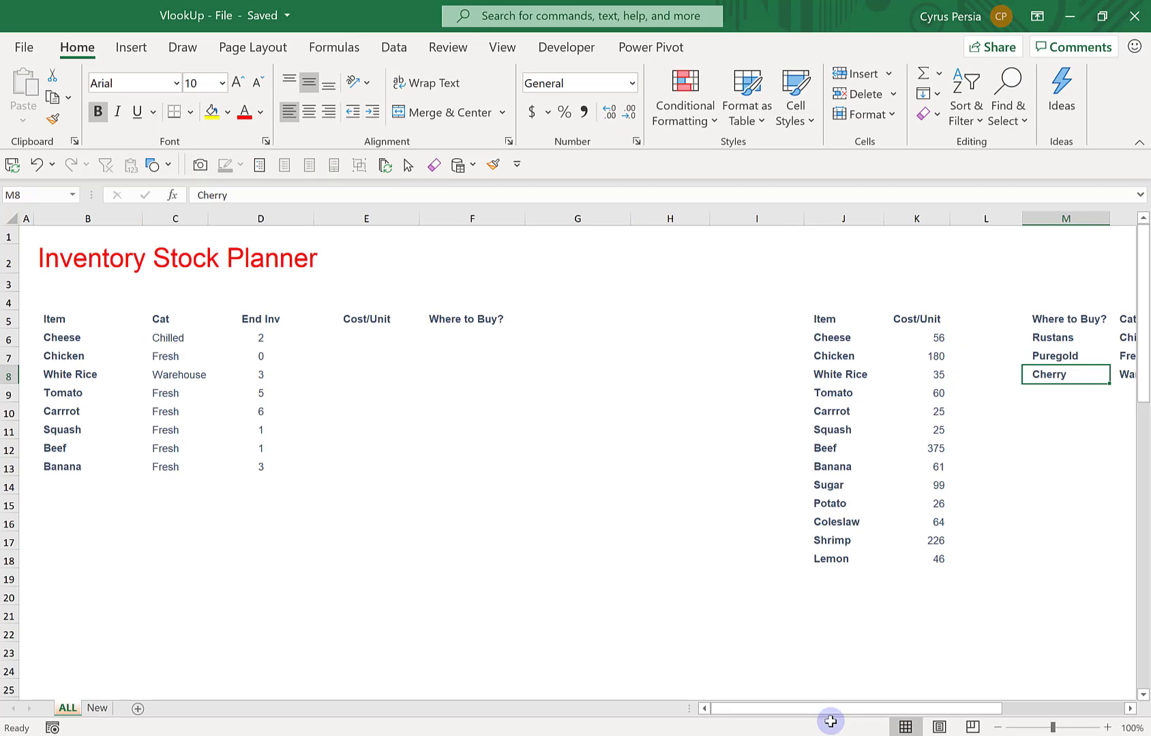
Start a VLOOKUP formula in E6 with lookup value B6 and the absolute table range $J$6:$K$18
click(380, 336)
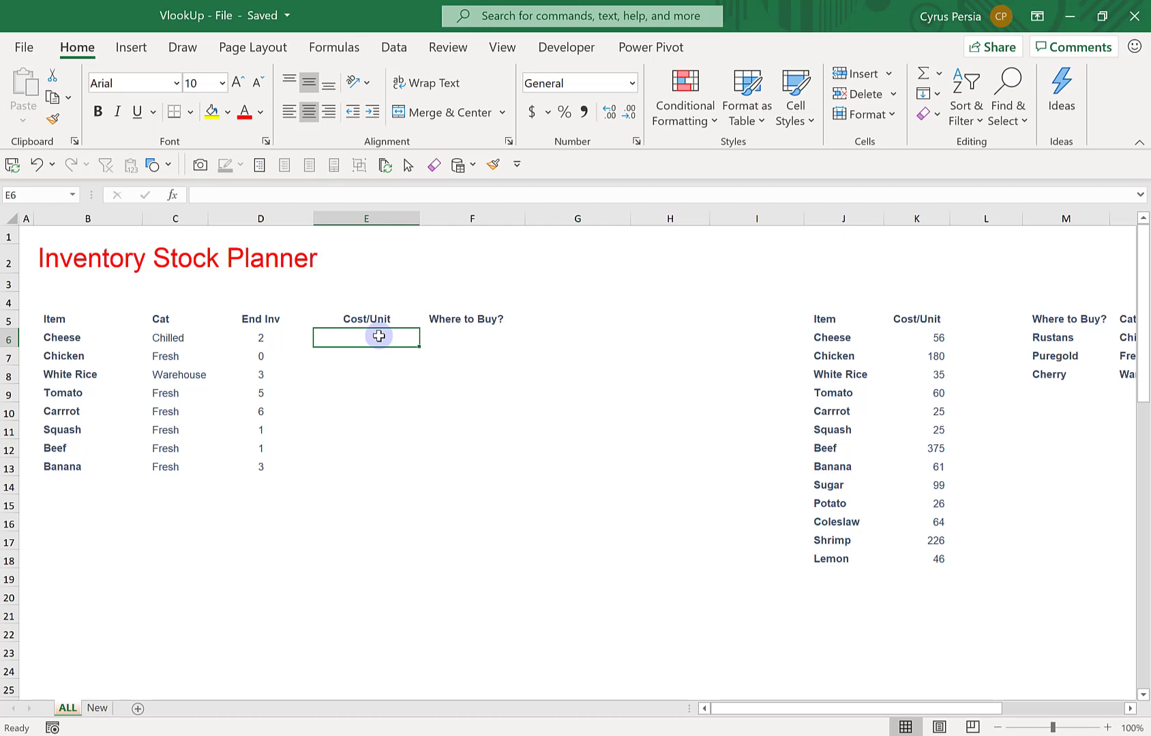
text(=vl)
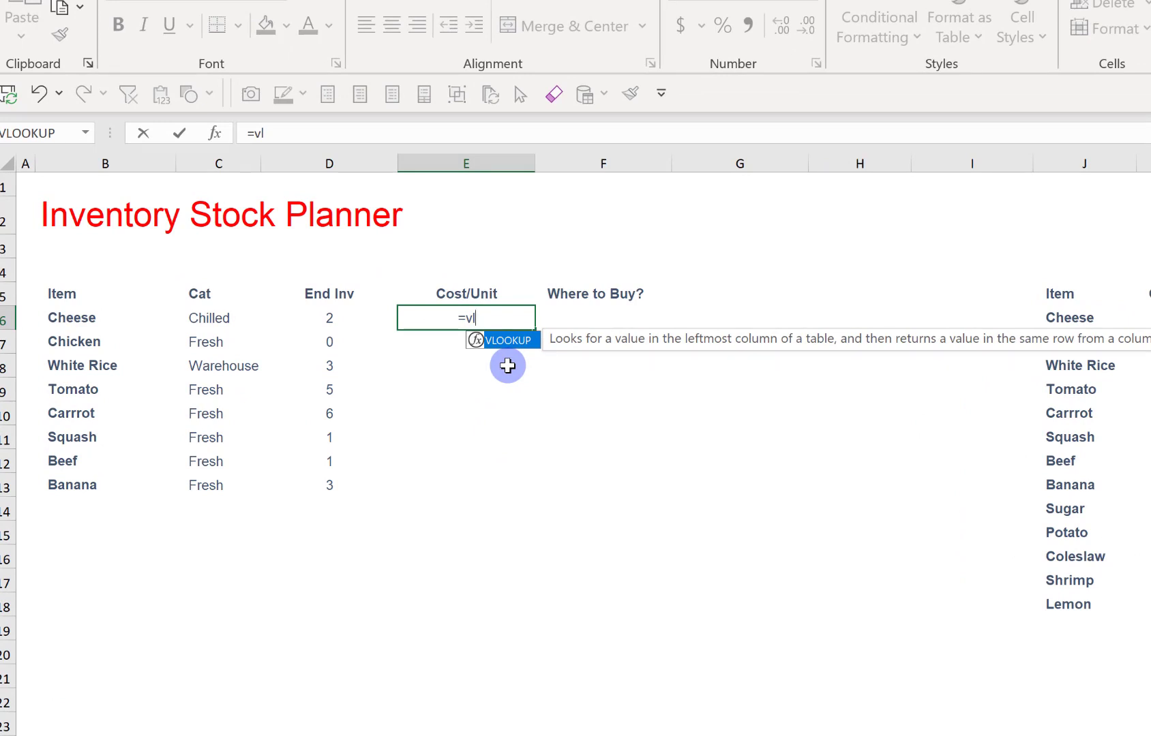
key(Tab)
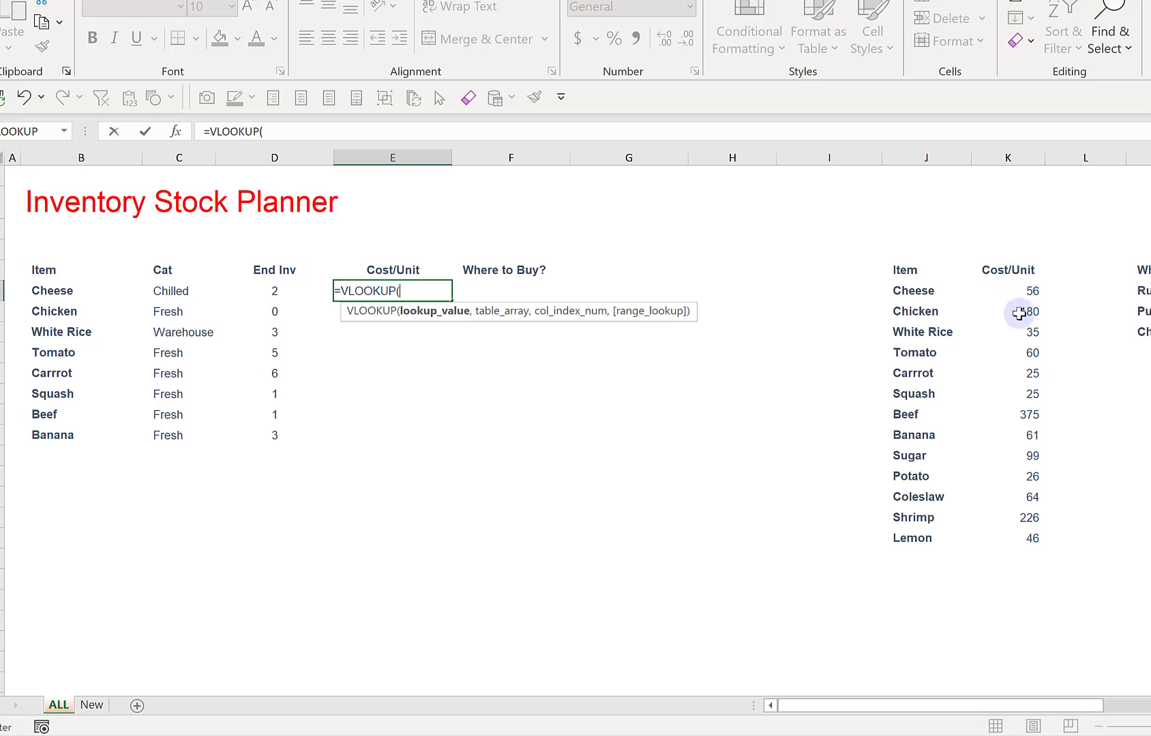
click(71, 295)
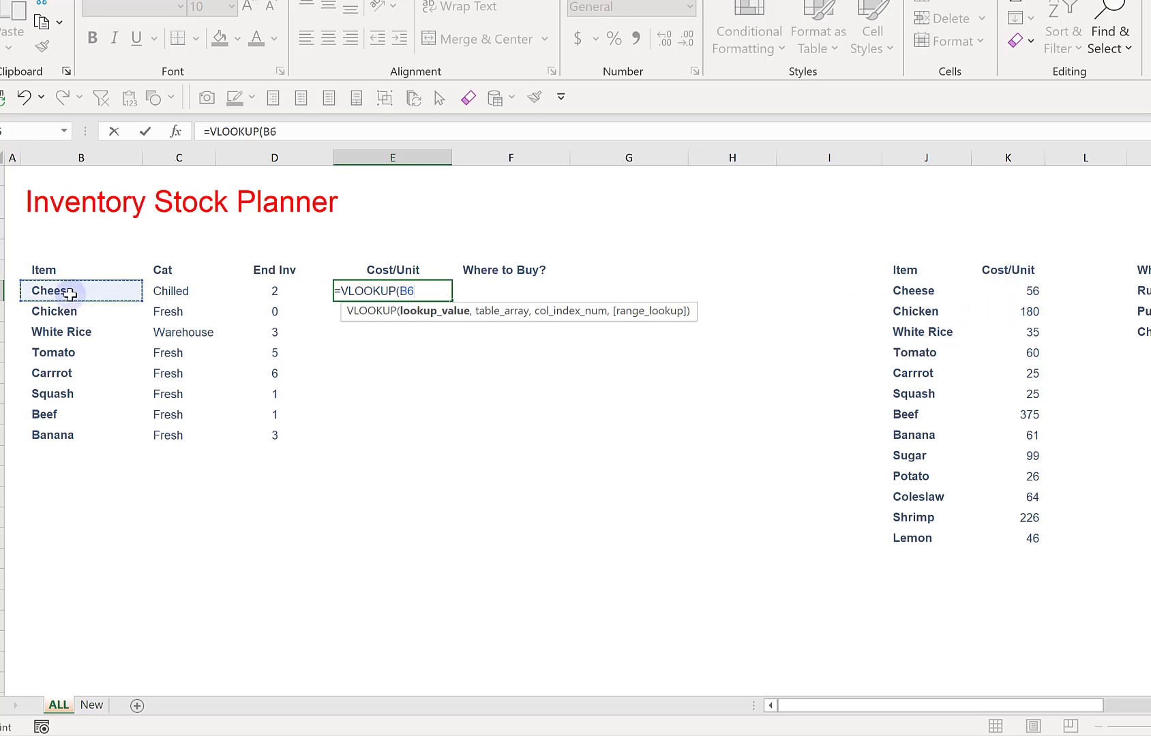
text(,)
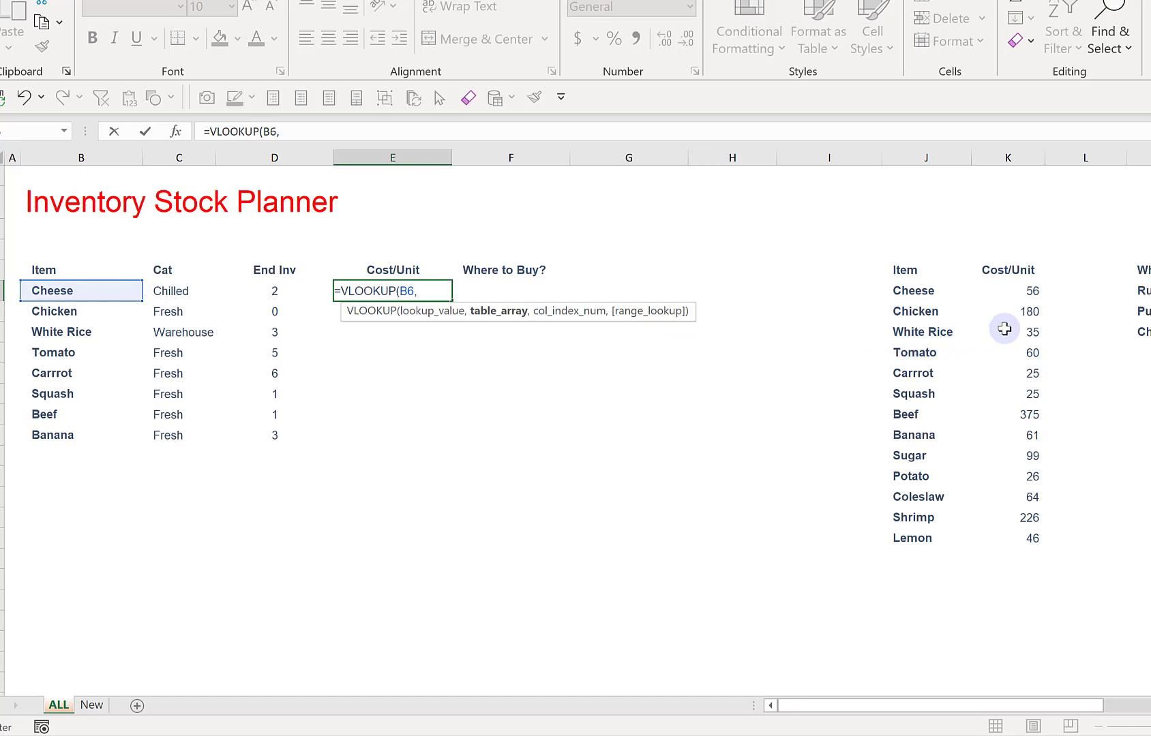
drag(918, 291, 1016, 541)
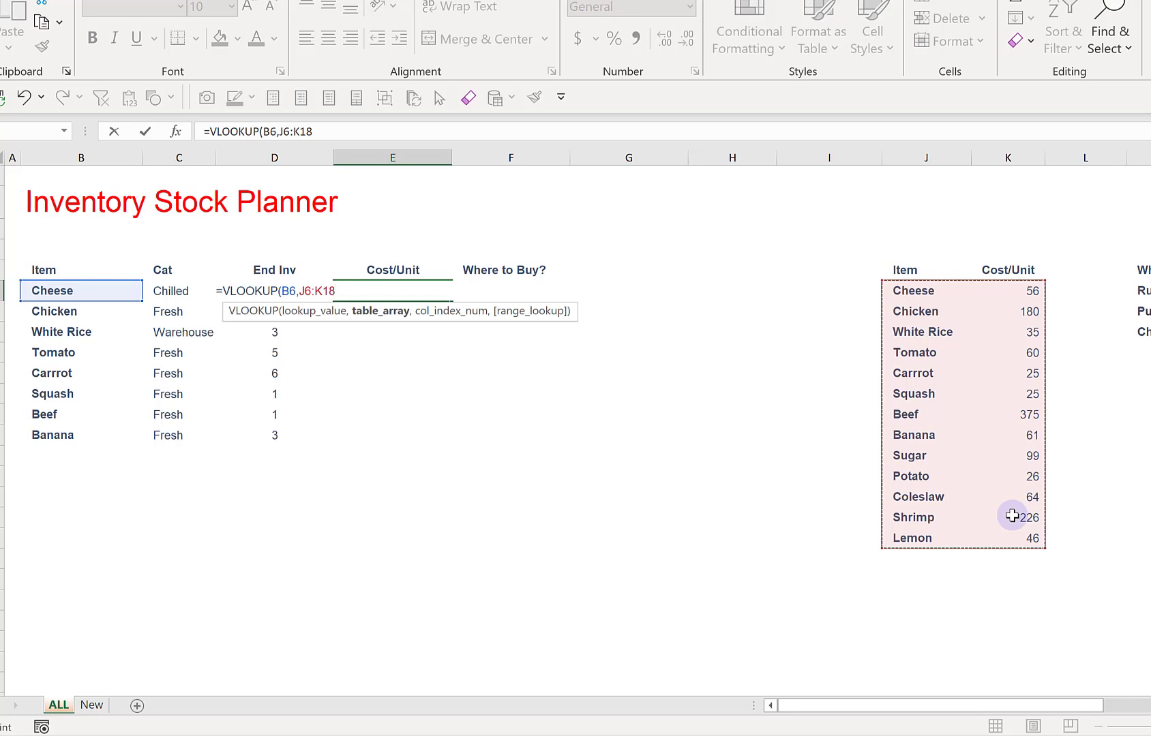
key(F4)
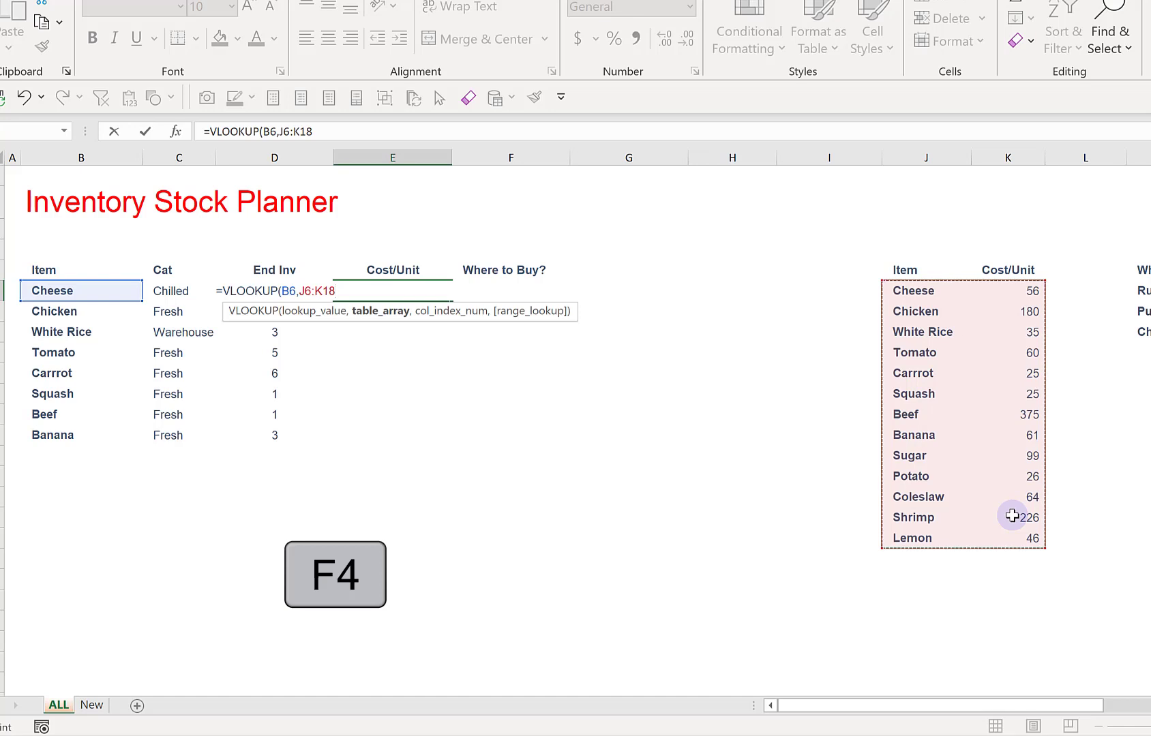
key(F4)
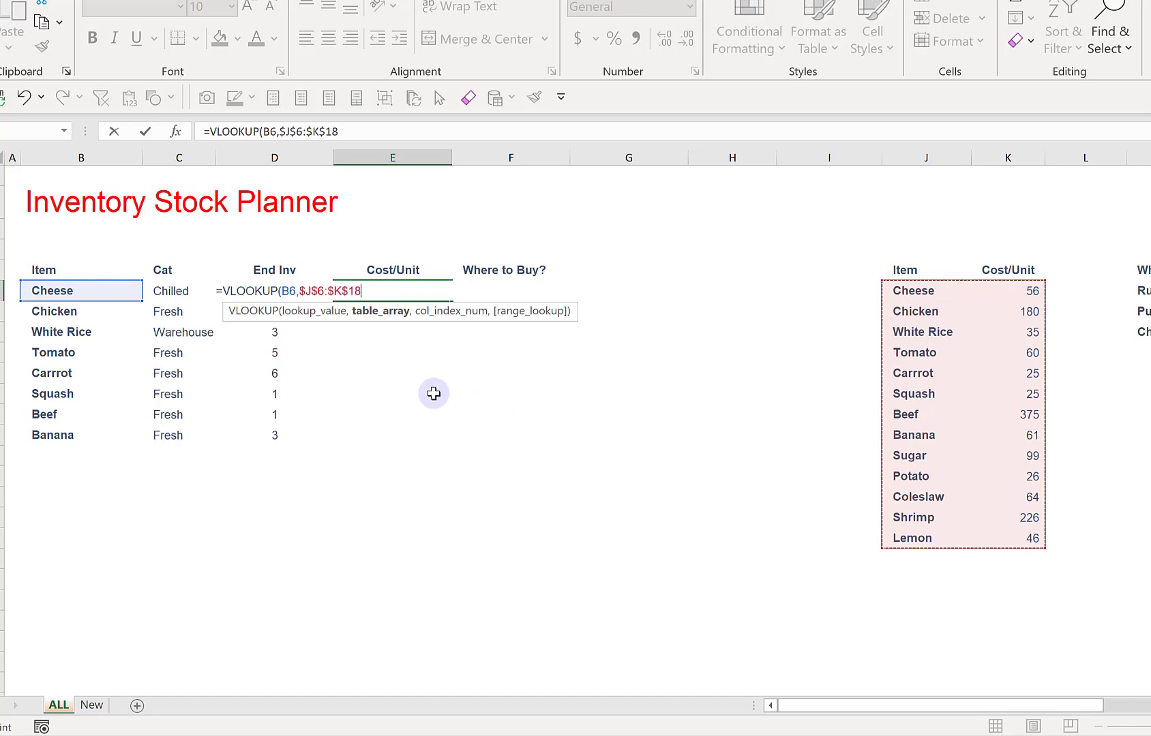
Complete the VLOOKUP in E6 with column index 2 and FALSE for an exact match
text(,)
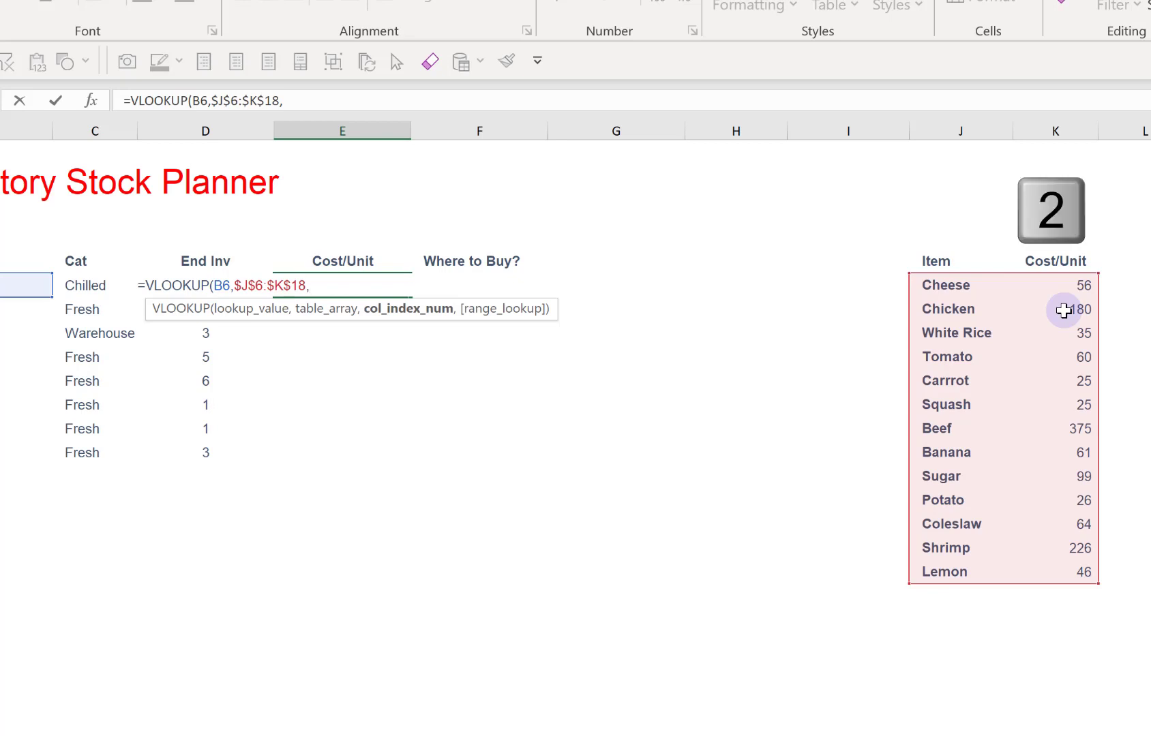
text(2,)
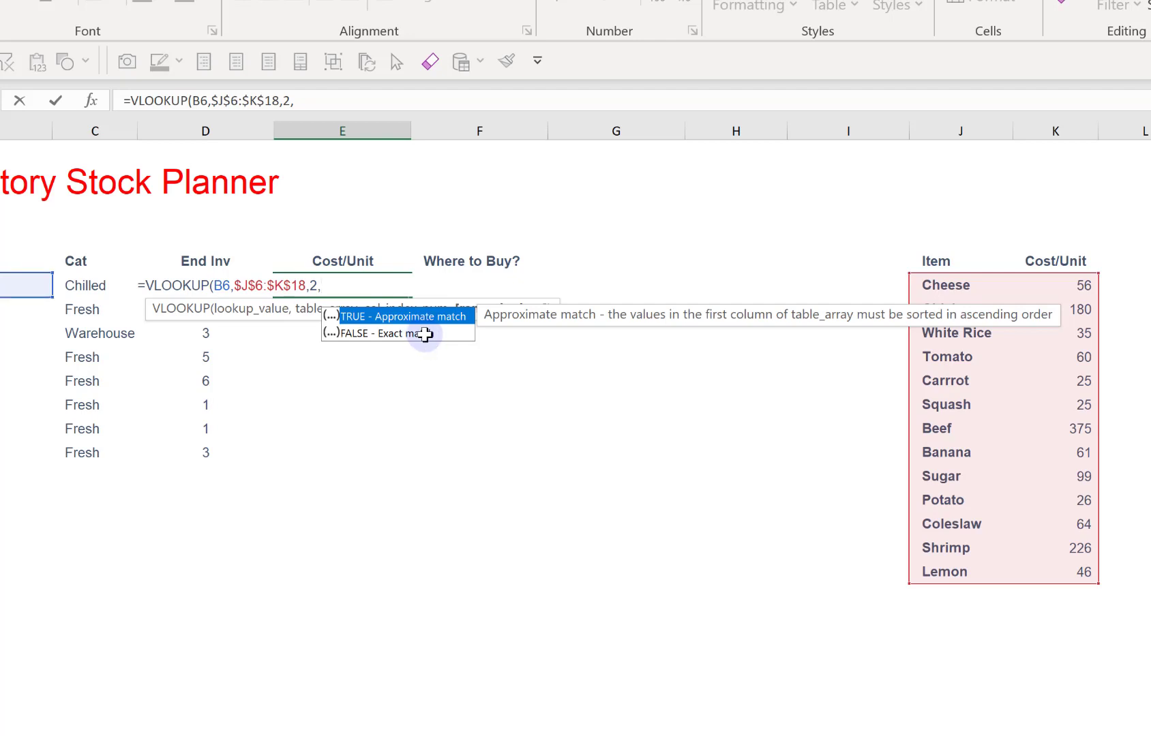
click(426, 334)
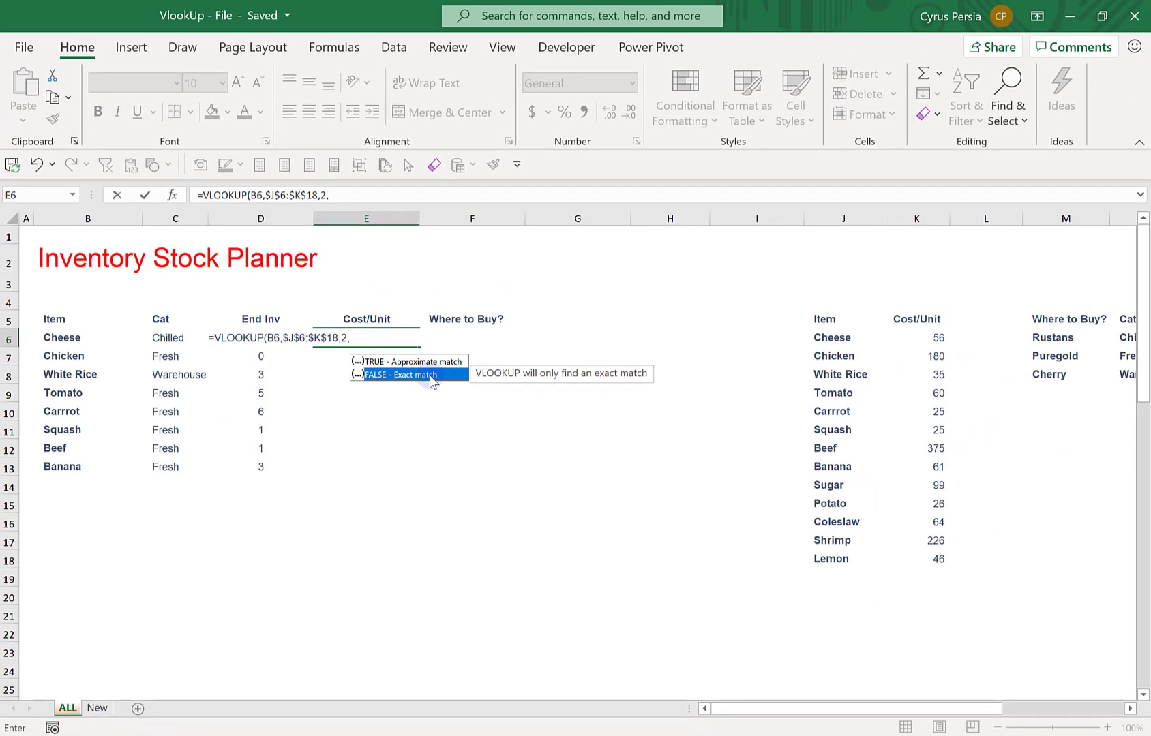
double_click(431, 375)
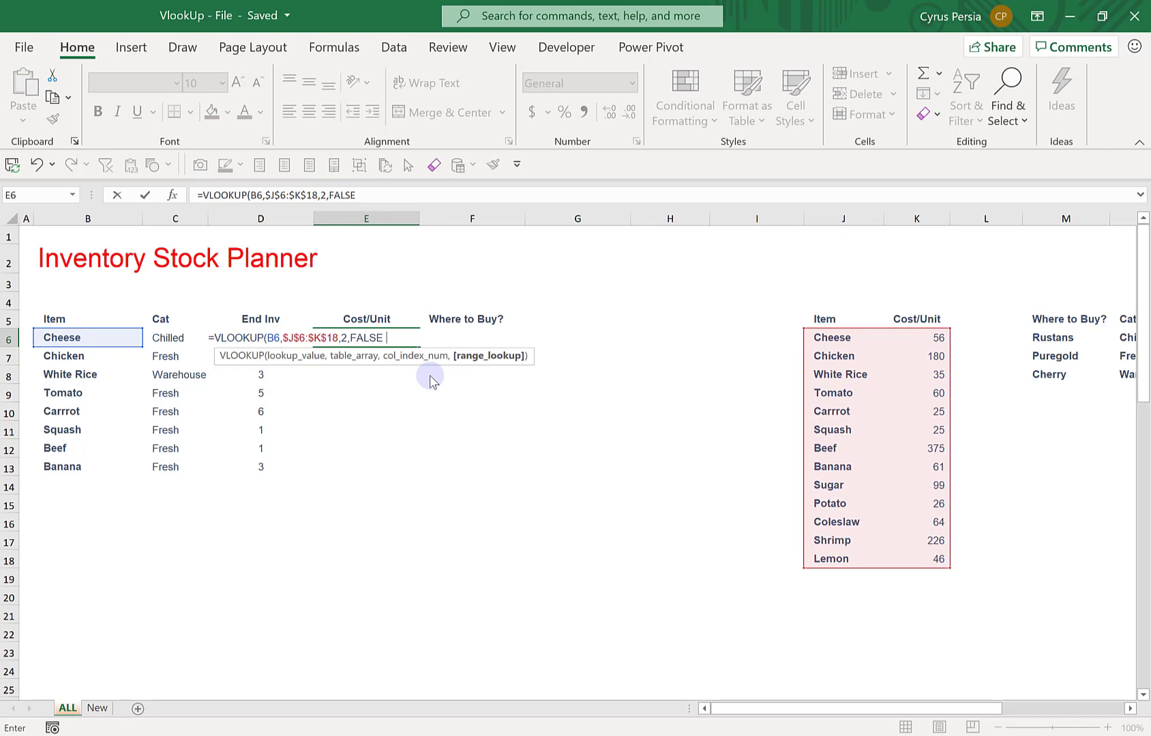
text())
key(Return)
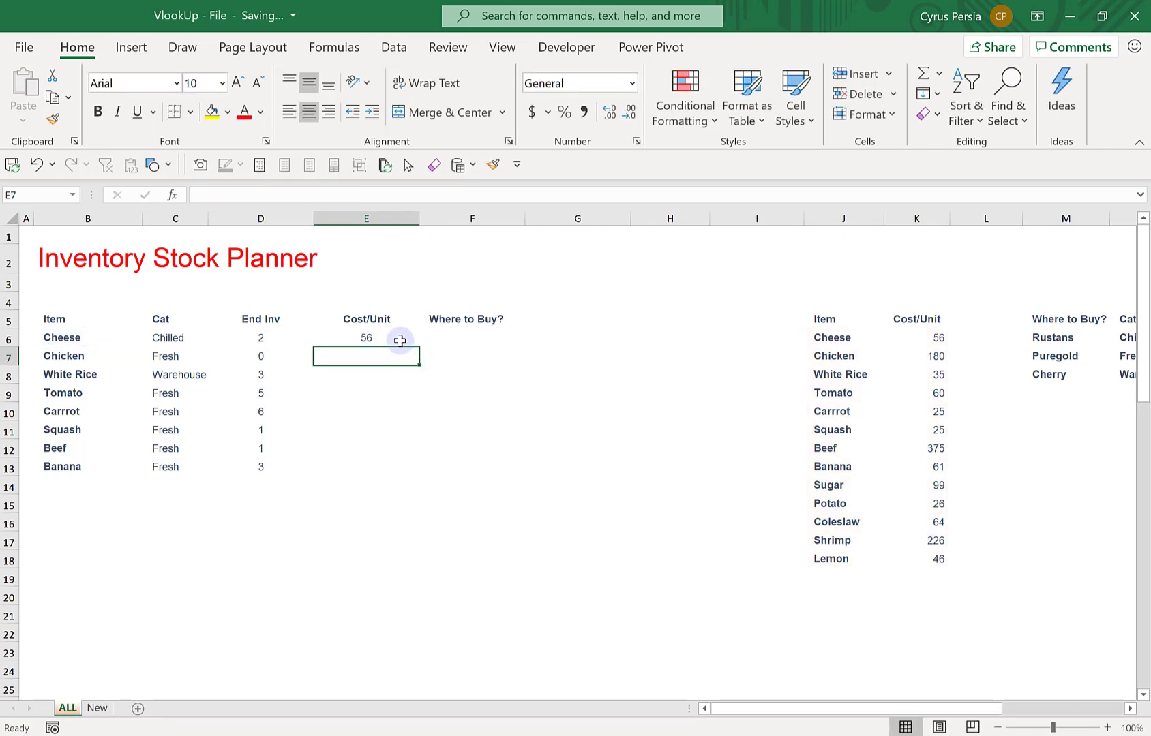
Compare the Cheese cost in E6 with the reference list and inspect the formula's lookup value and table range
click(367, 333)
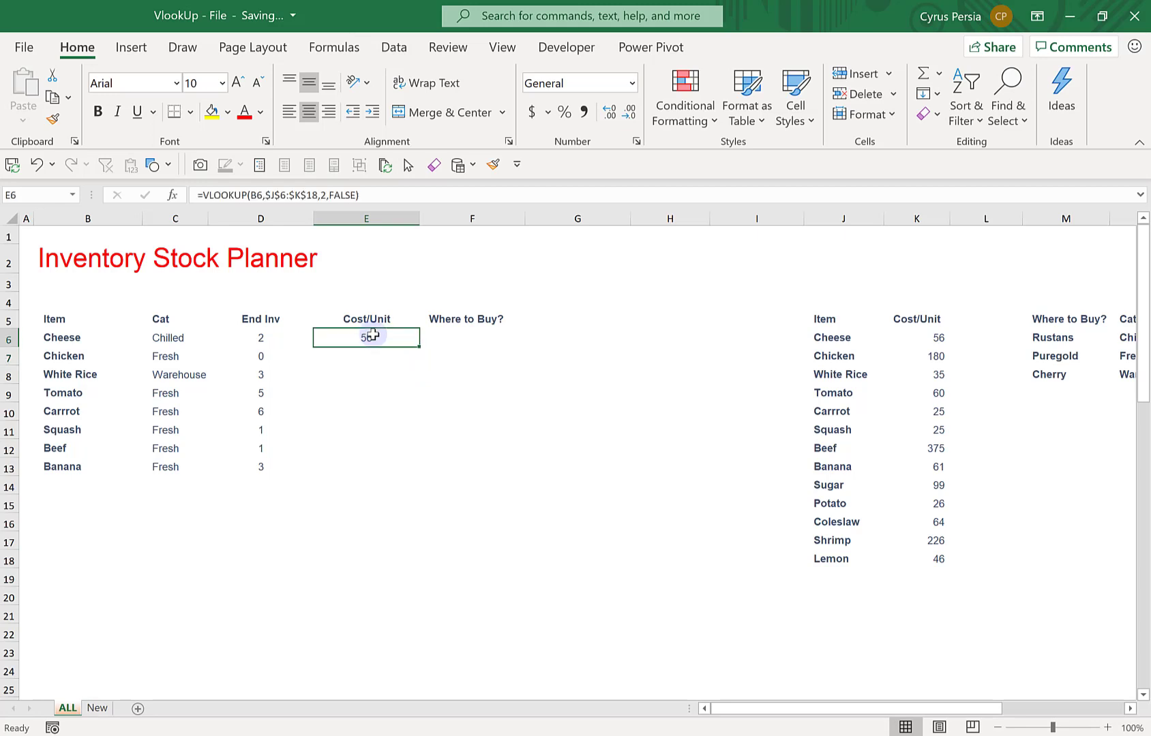
click(934, 338)
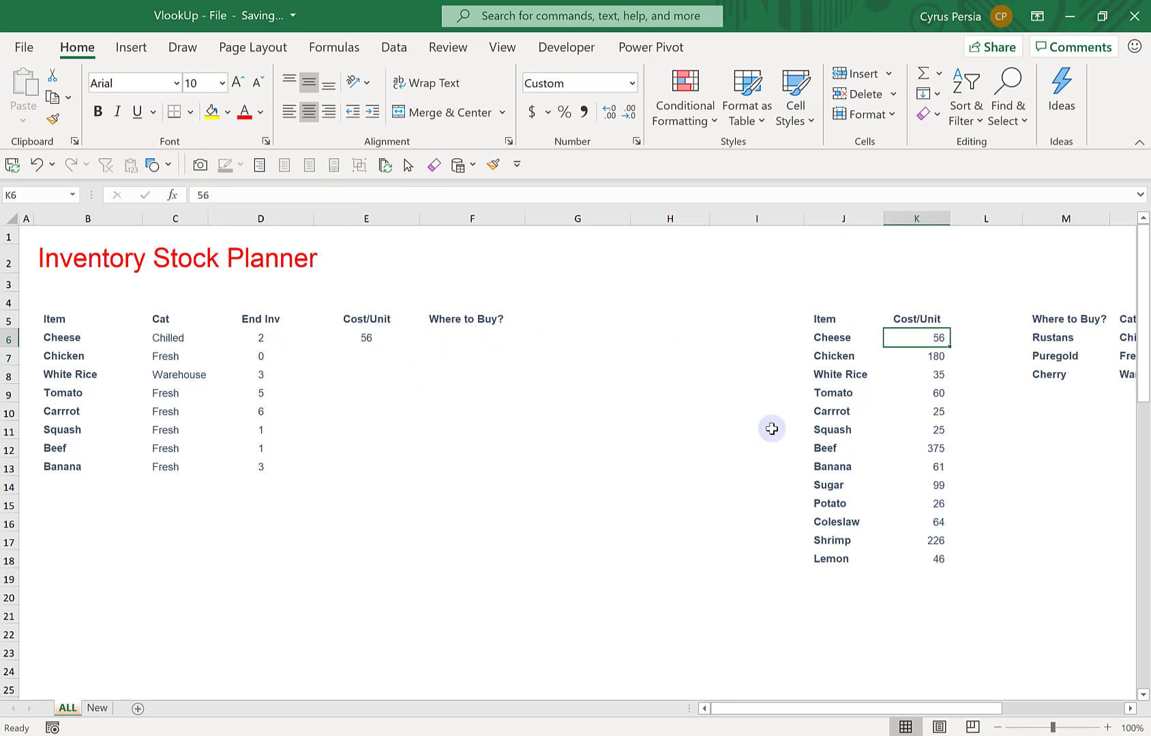
click(354, 336)
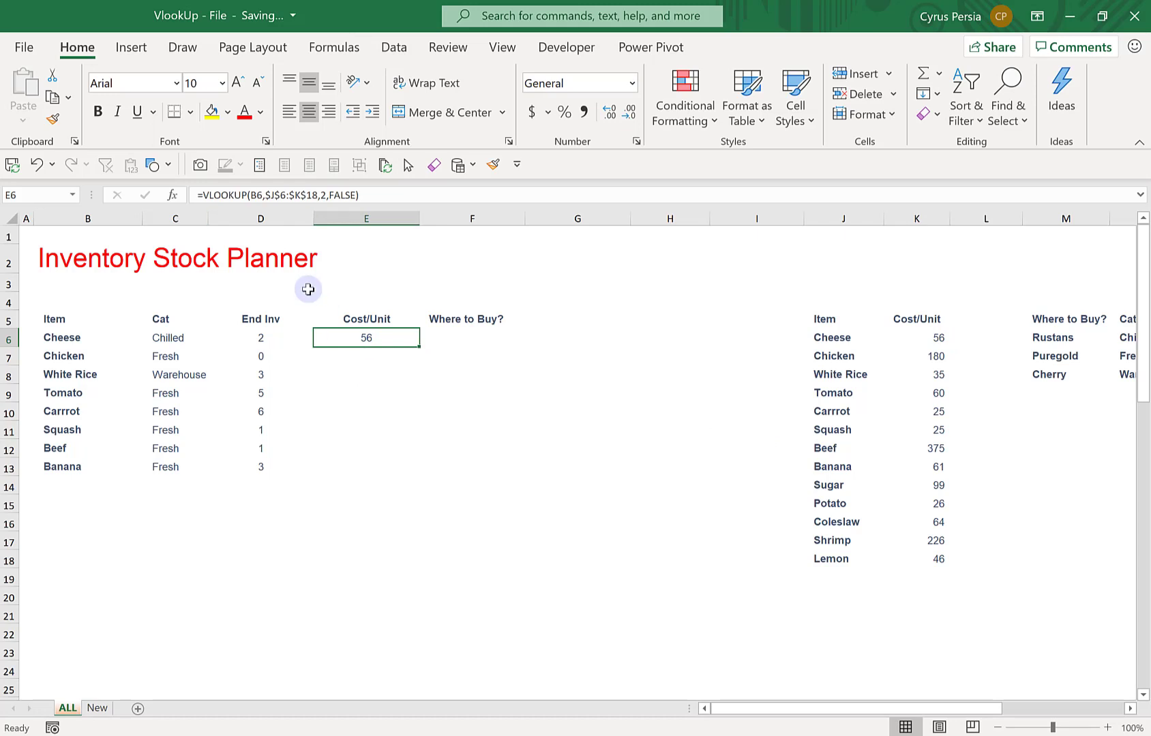
double_click(377, 335)
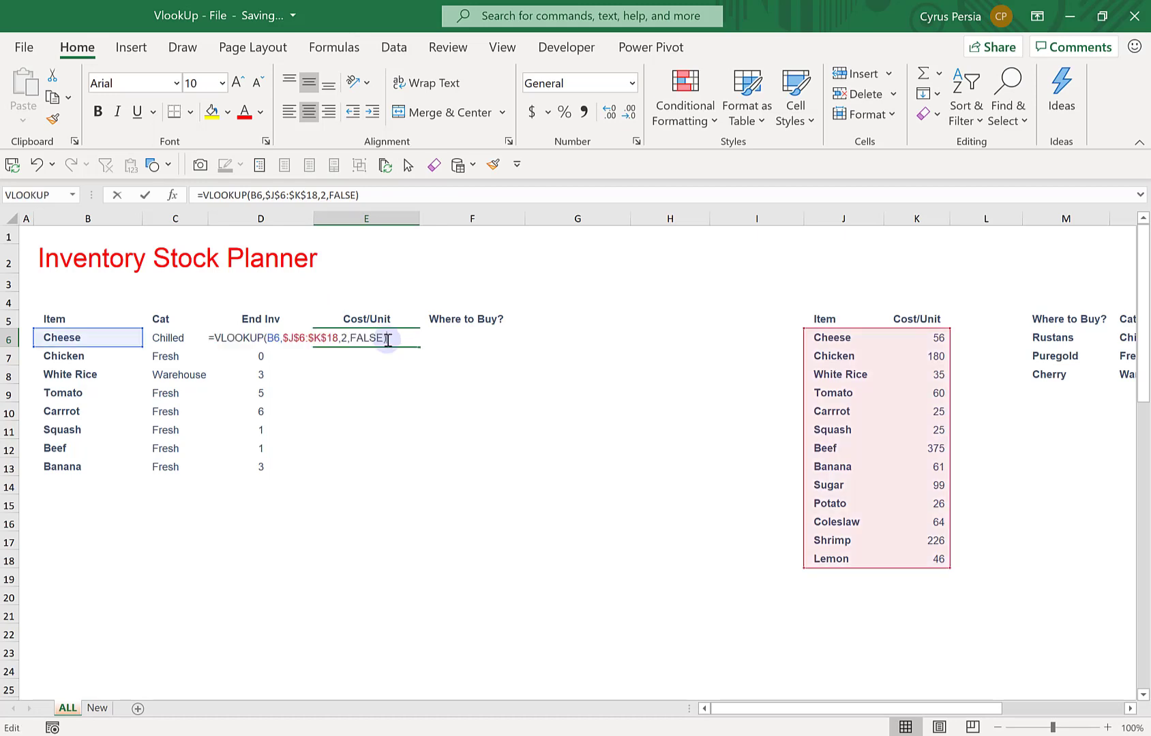
click(272, 337)
click(366, 359)
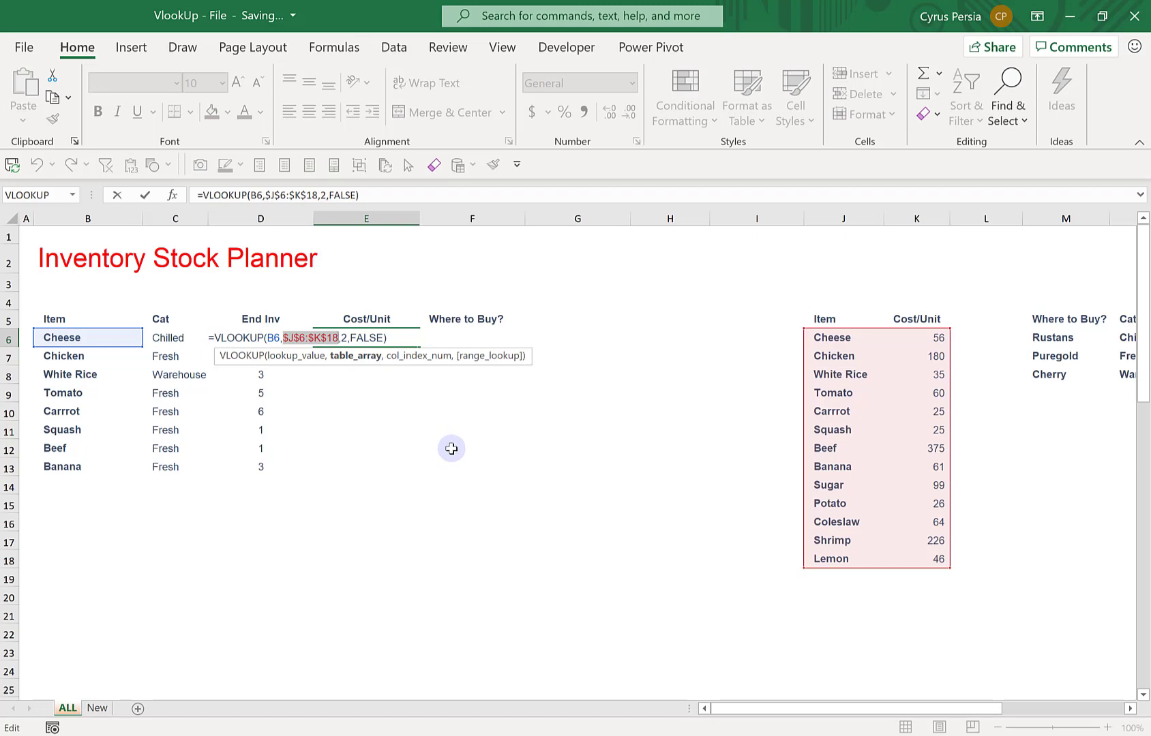
key(Escape)
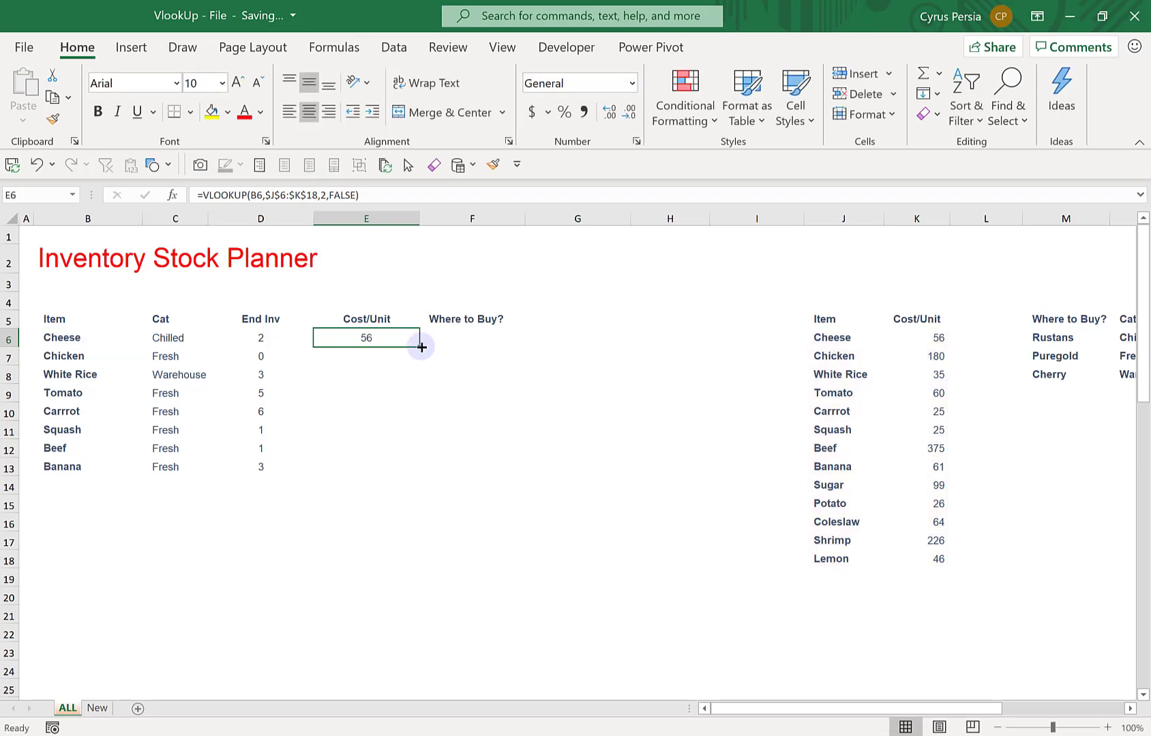
Fill the E6 formula down to E13 and check the Banana and Tomato costs against the reference list
drag(422, 347, 398, 470)
click(570, 445)
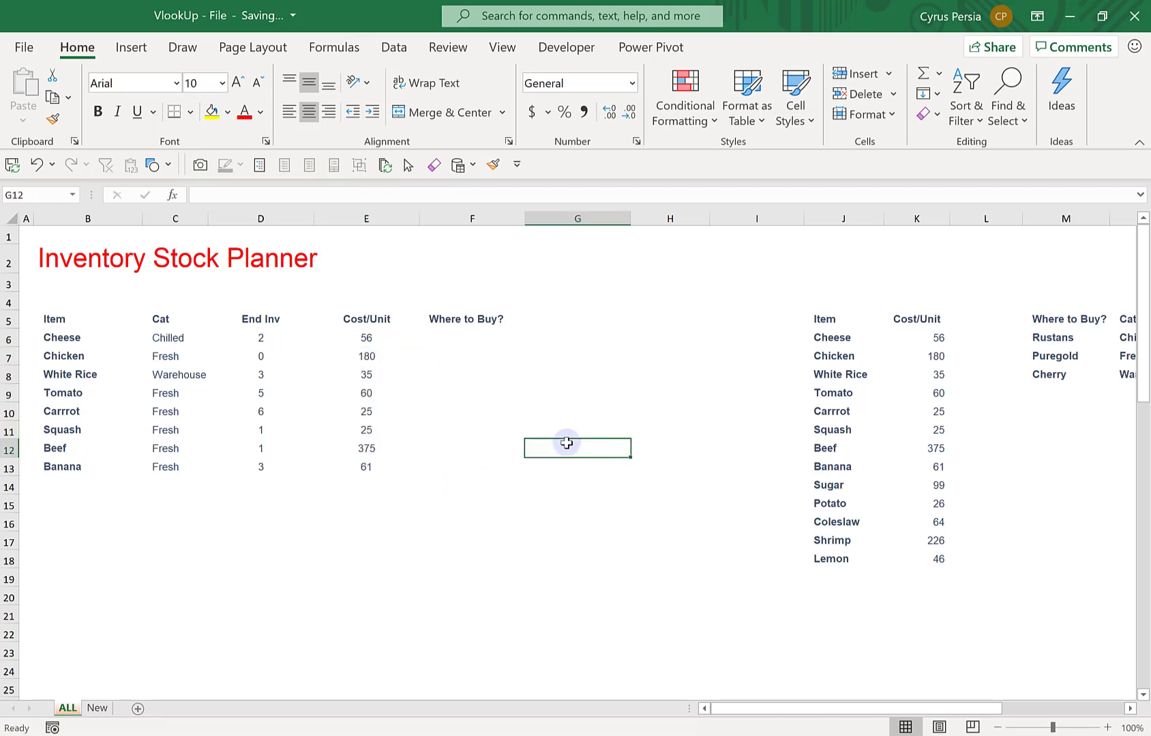
click(374, 470)
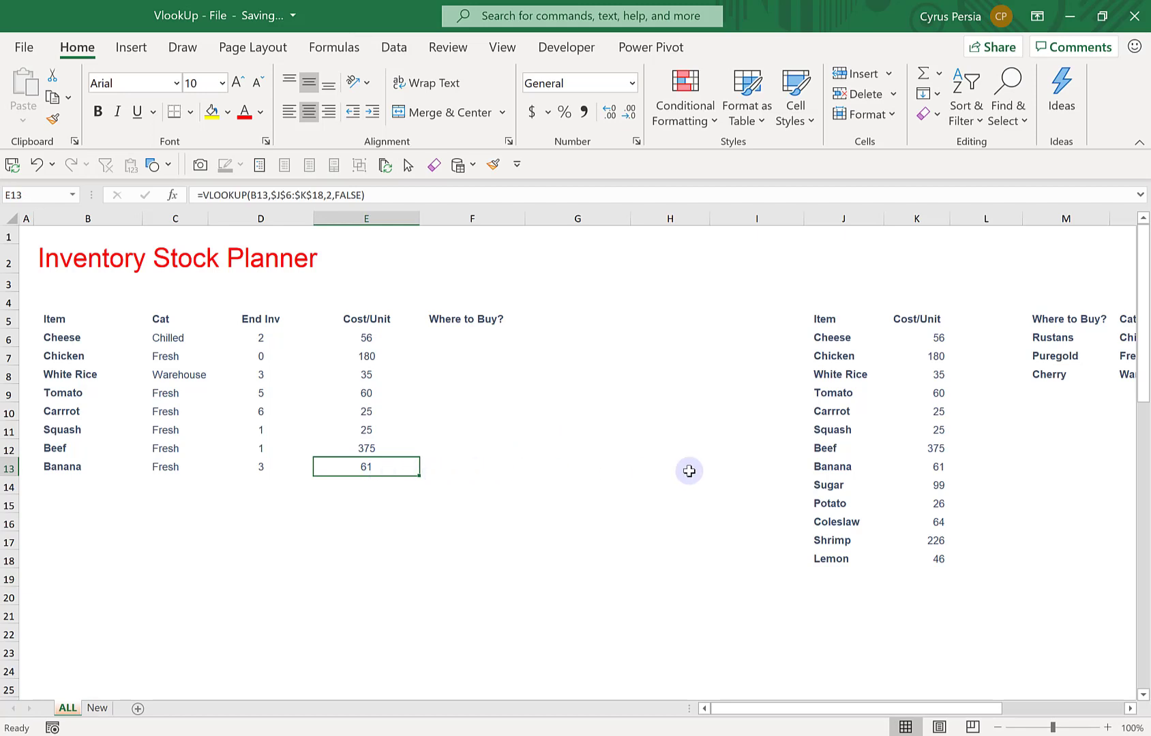
click(931, 468)
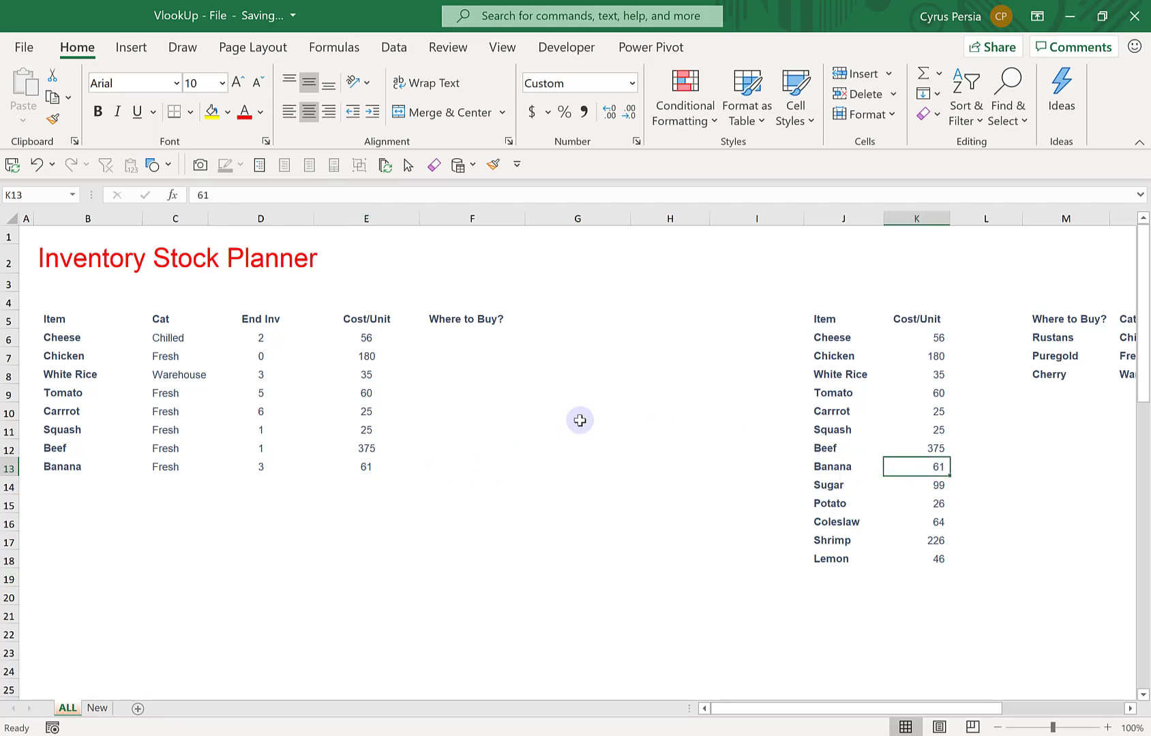
click(368, 393)
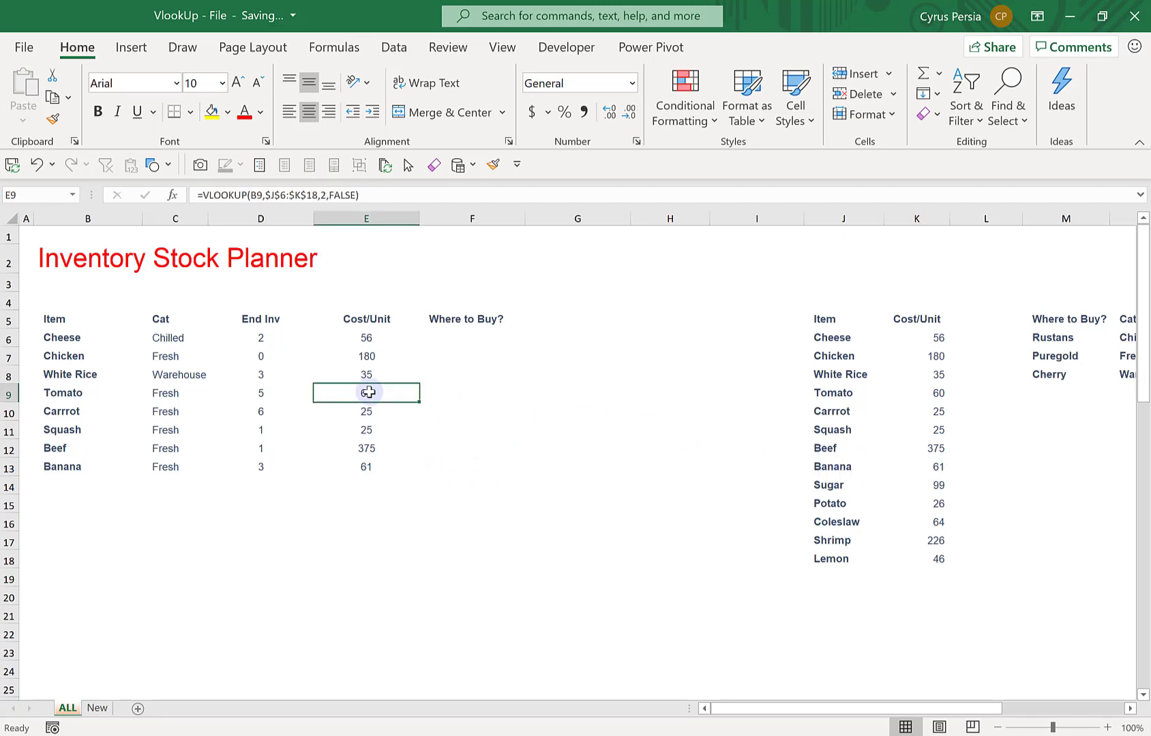
click(910, 395)
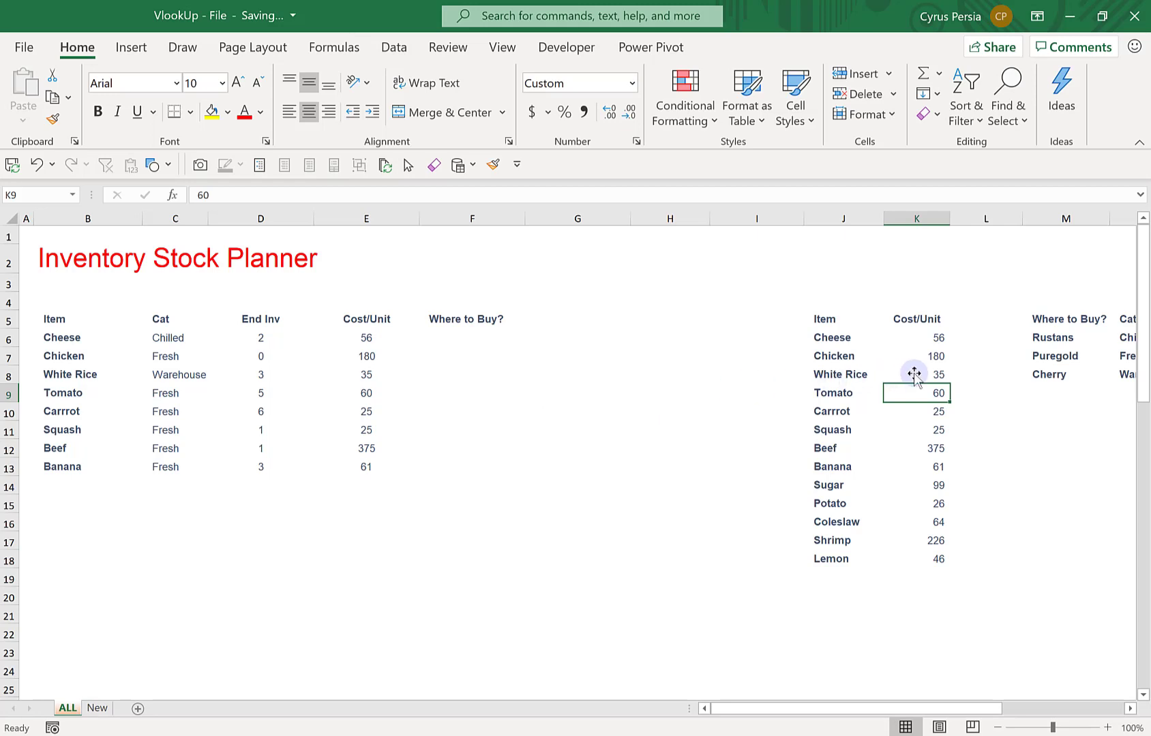
Review the Cheese cost formula in E6, the empty Where to Buy cell F6, and the store and category reference table
click(361, 338)
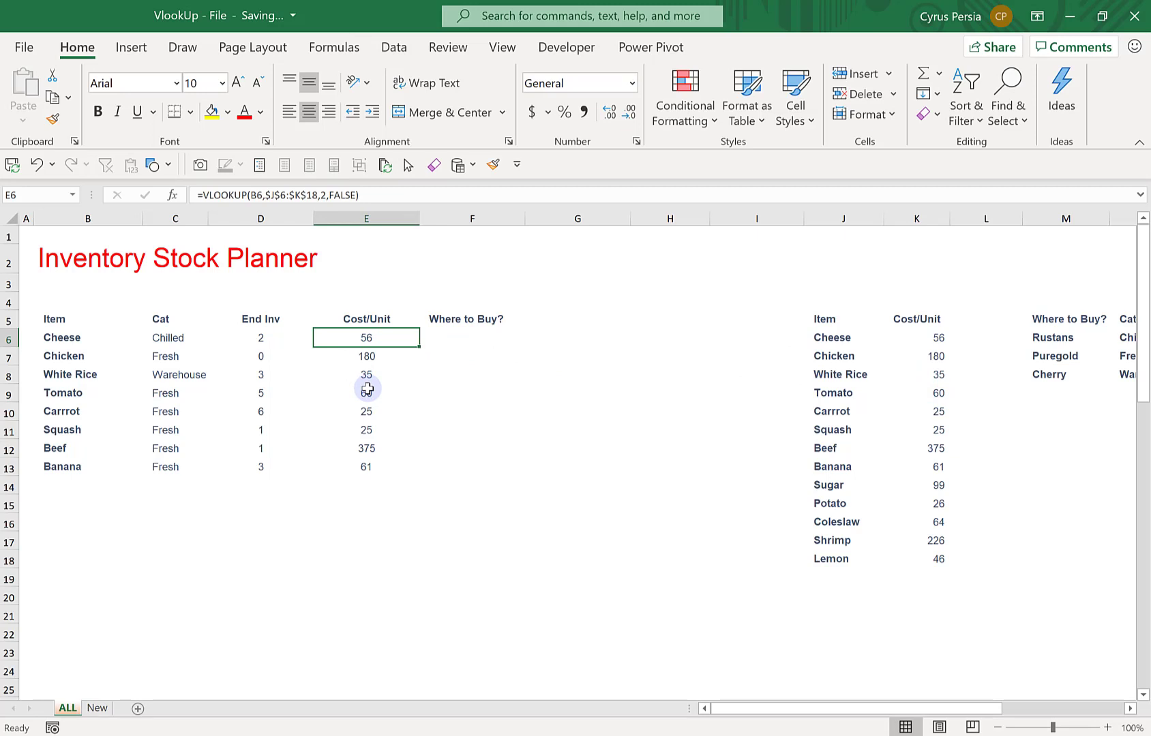
click(451, 336)
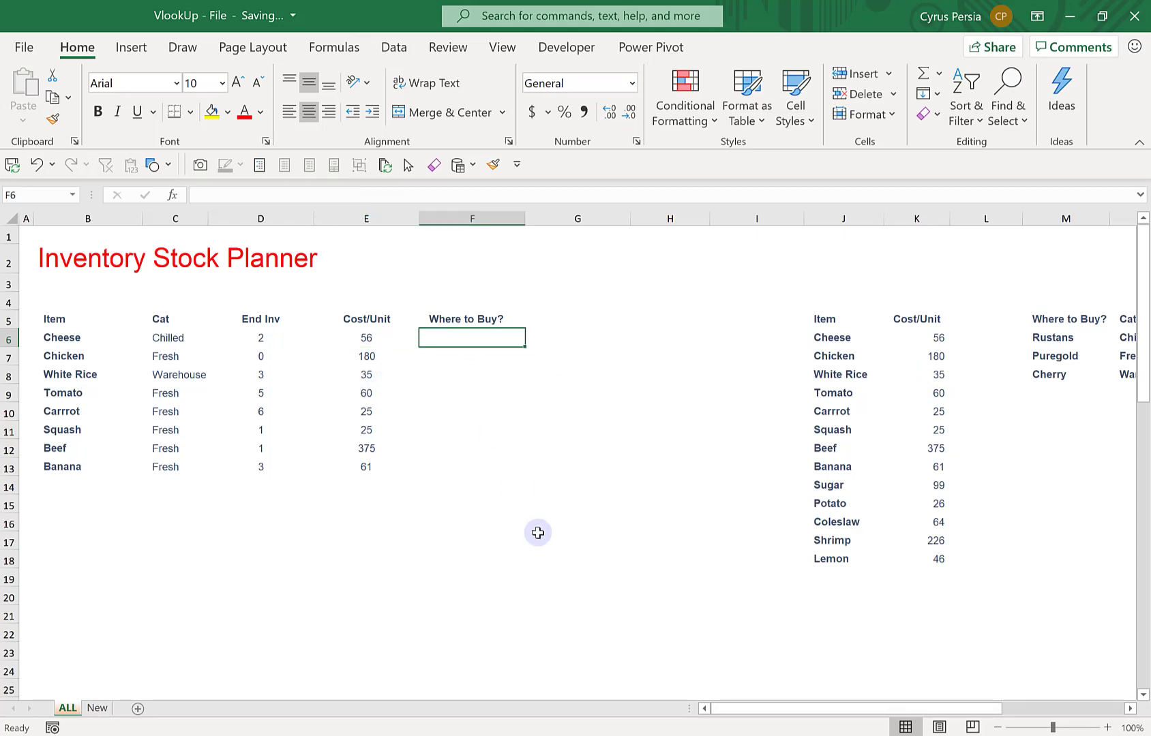
drag(808, 708, 860, 722)
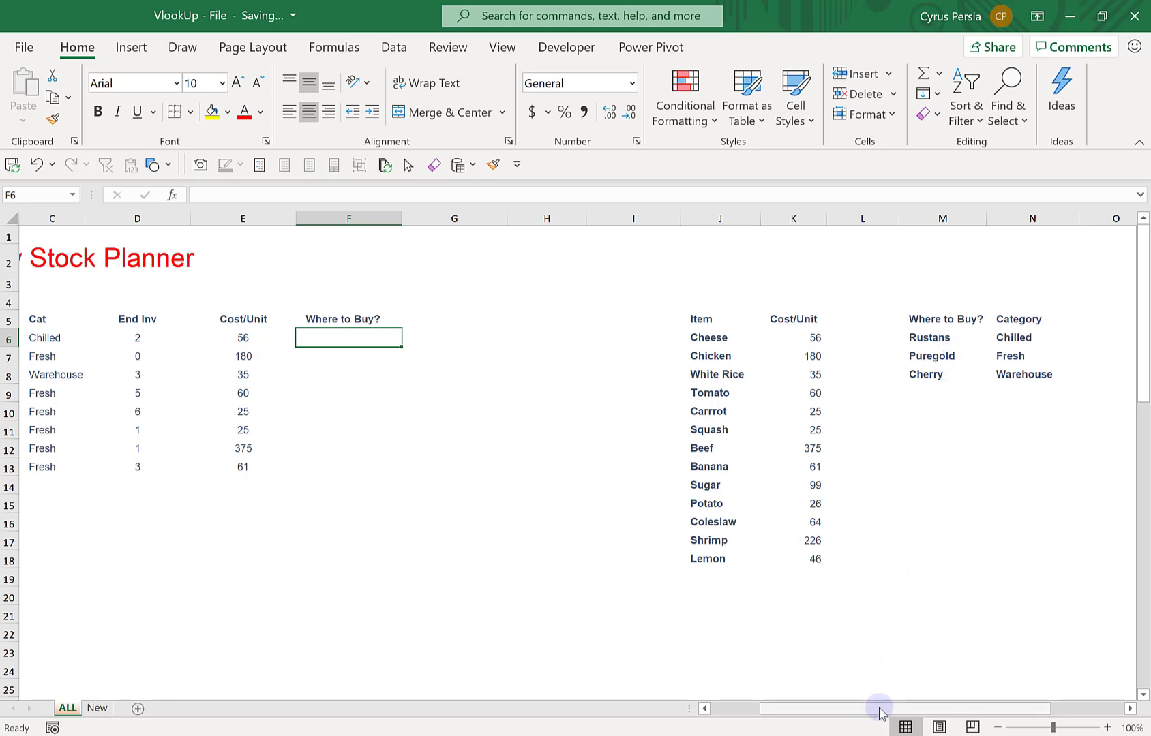
drag(878, 709, 845, 716)
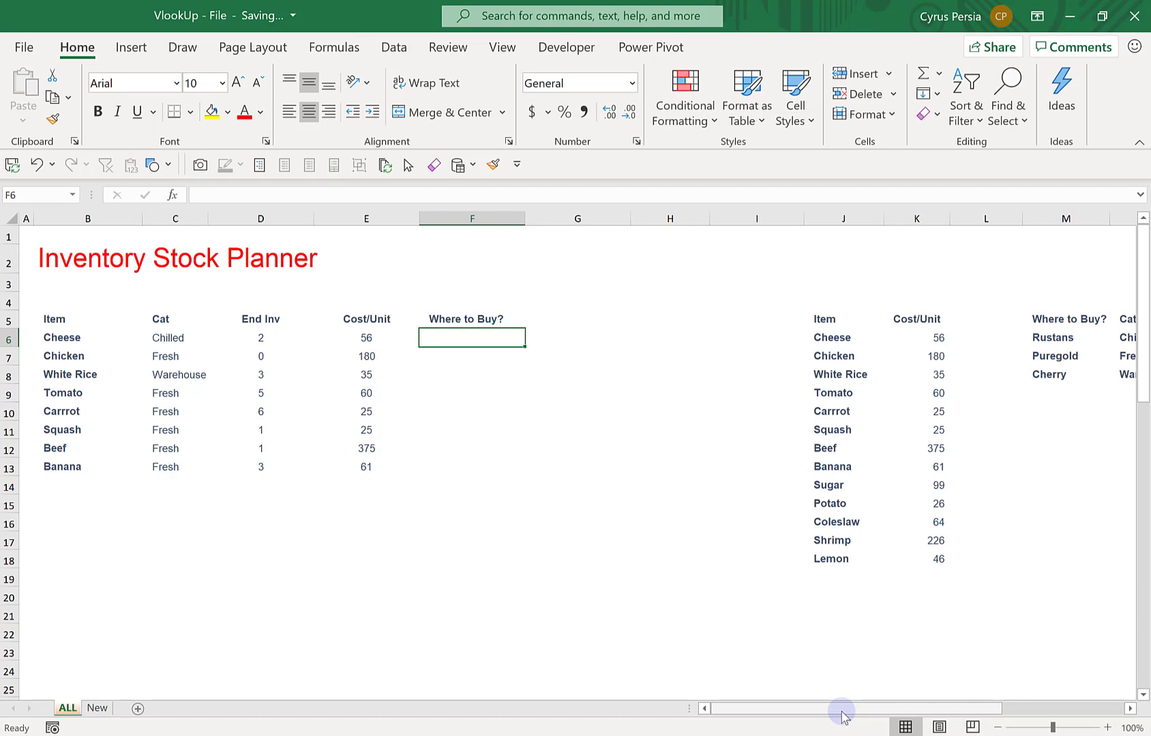
text(=)
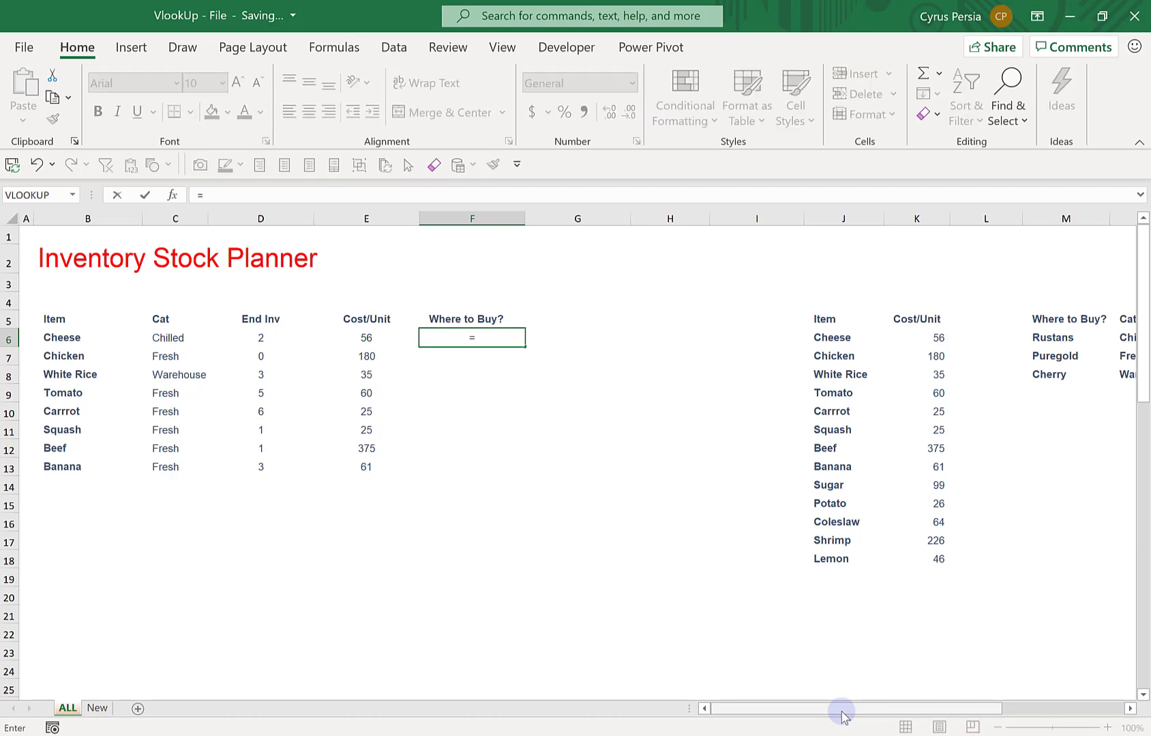
text(vl)
key(Tab)
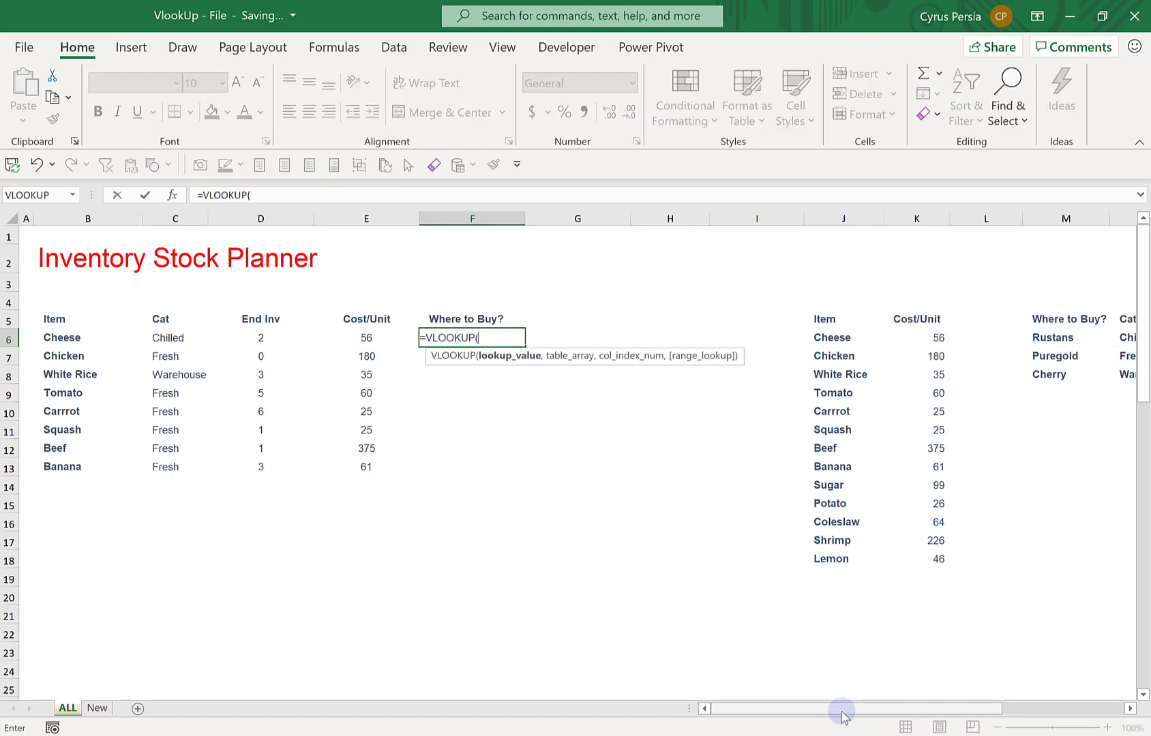
key(Left)
key(Left)
key(Left)
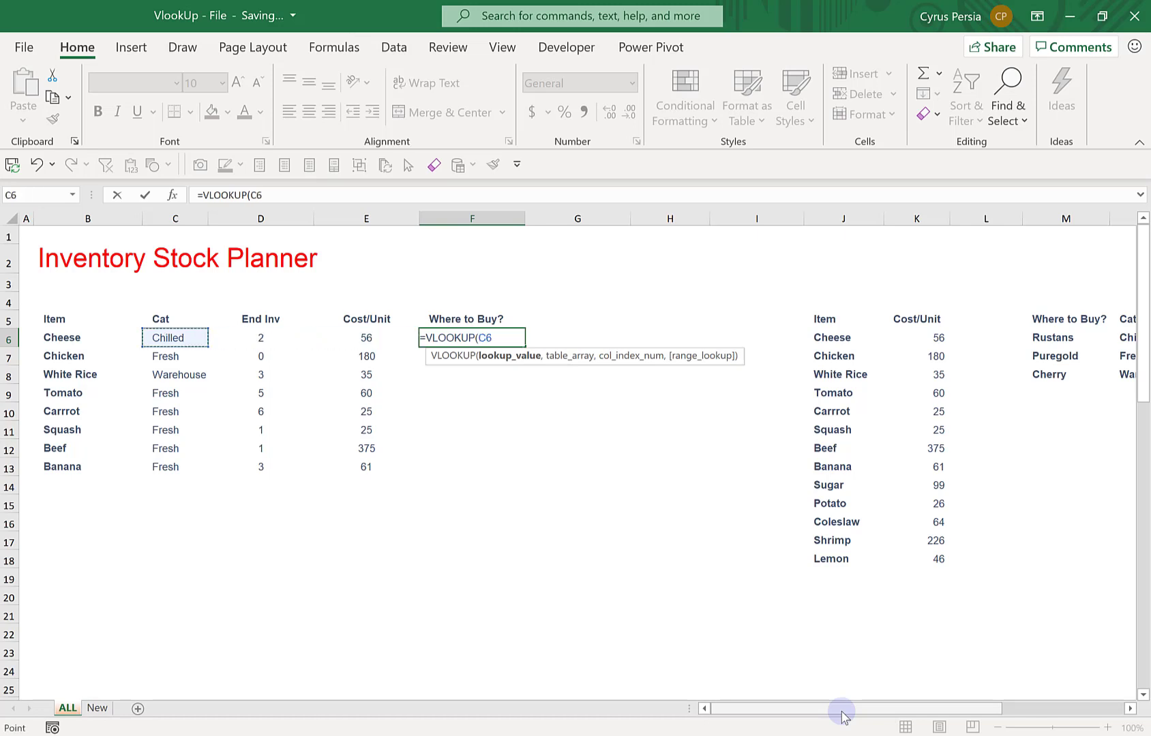
text(,)
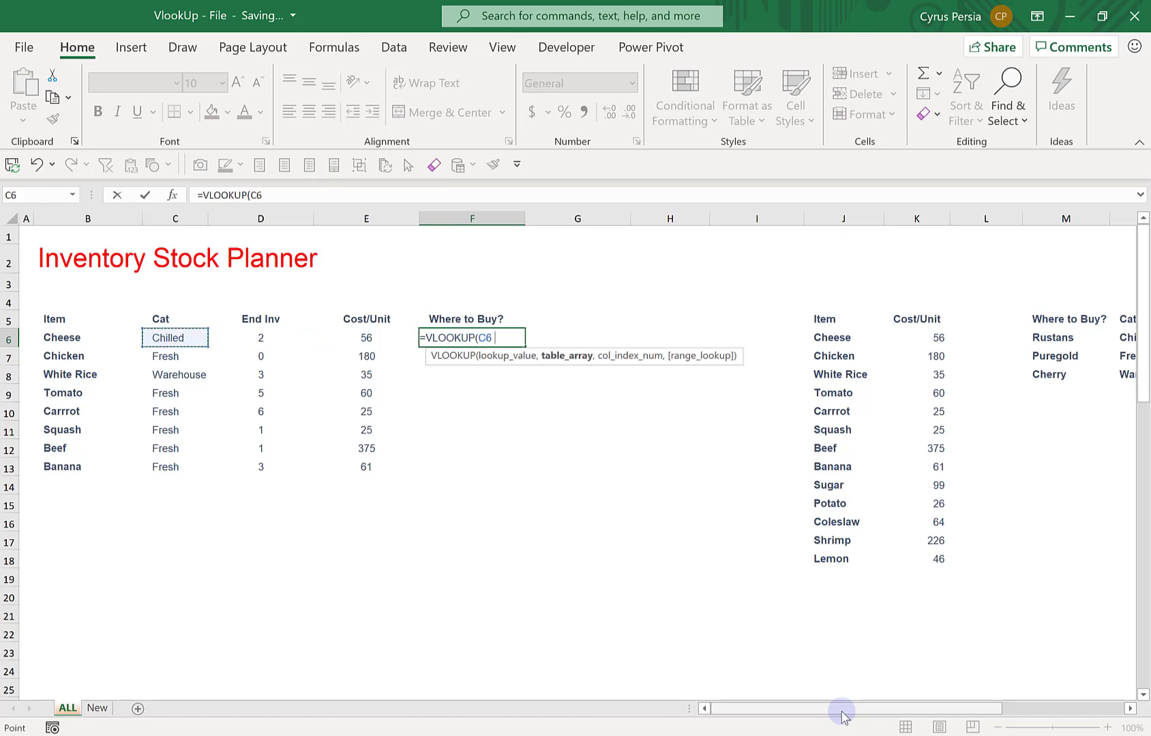
drag(843, 713, 1022, 706)
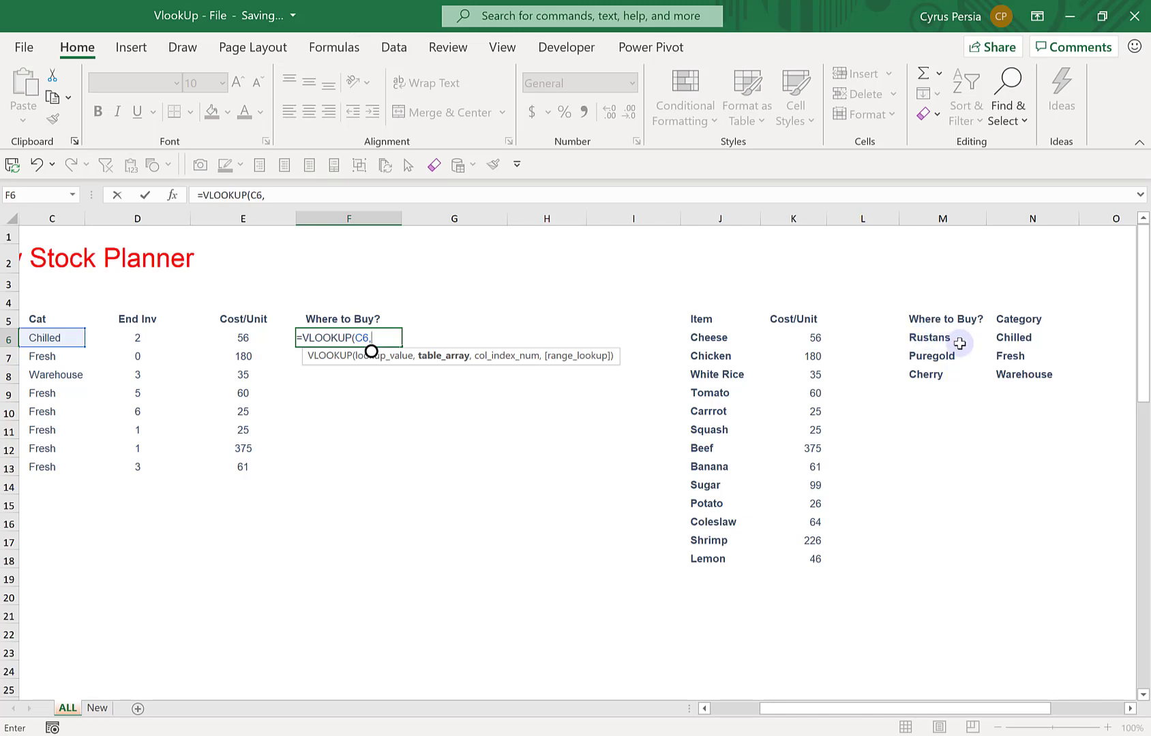
key(Escape)
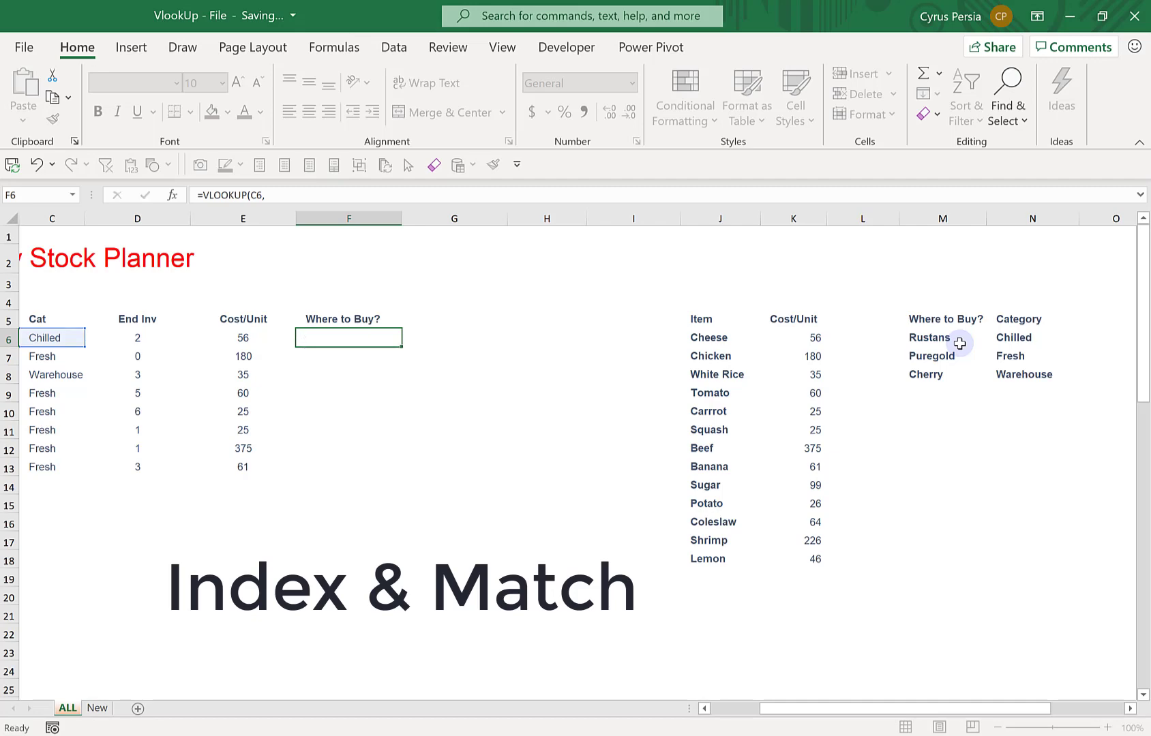
Start an INDEX formula in F6 with the reference table's store list, Rustans through Cherry, as its absolute array
key(Left)
key(Left)
key(Left)
key(Left)
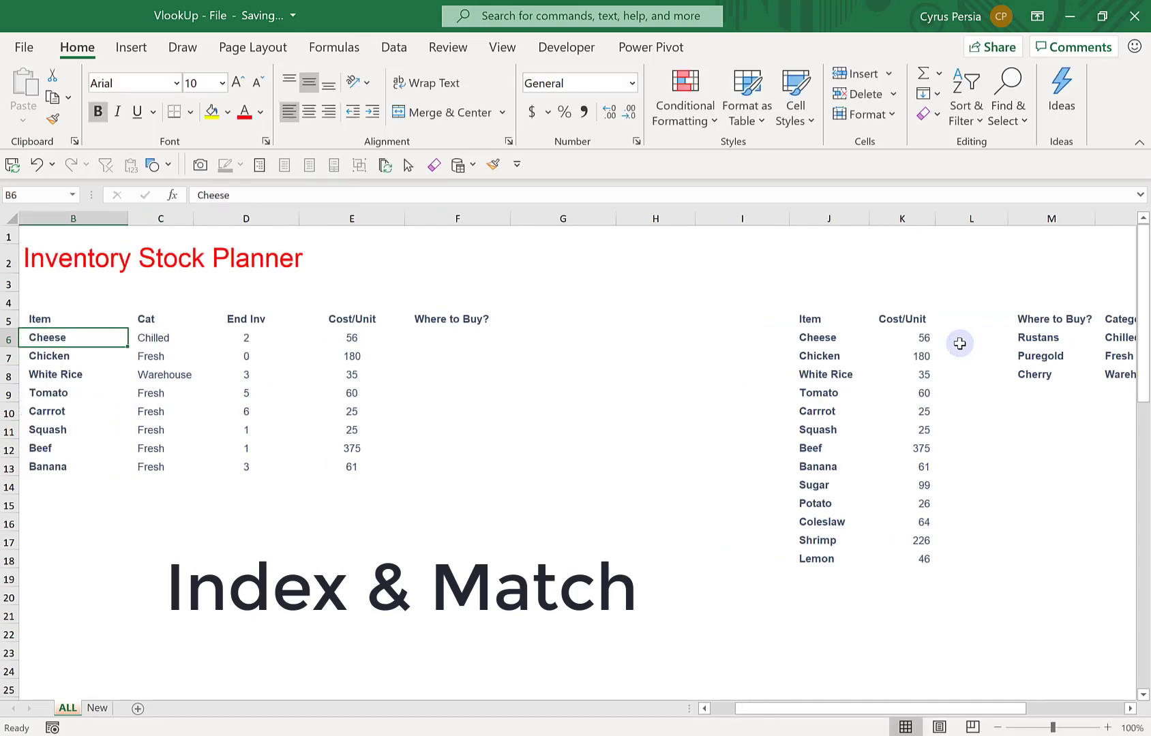
key(Right)
key(Right)
key(Right)
key(Right)
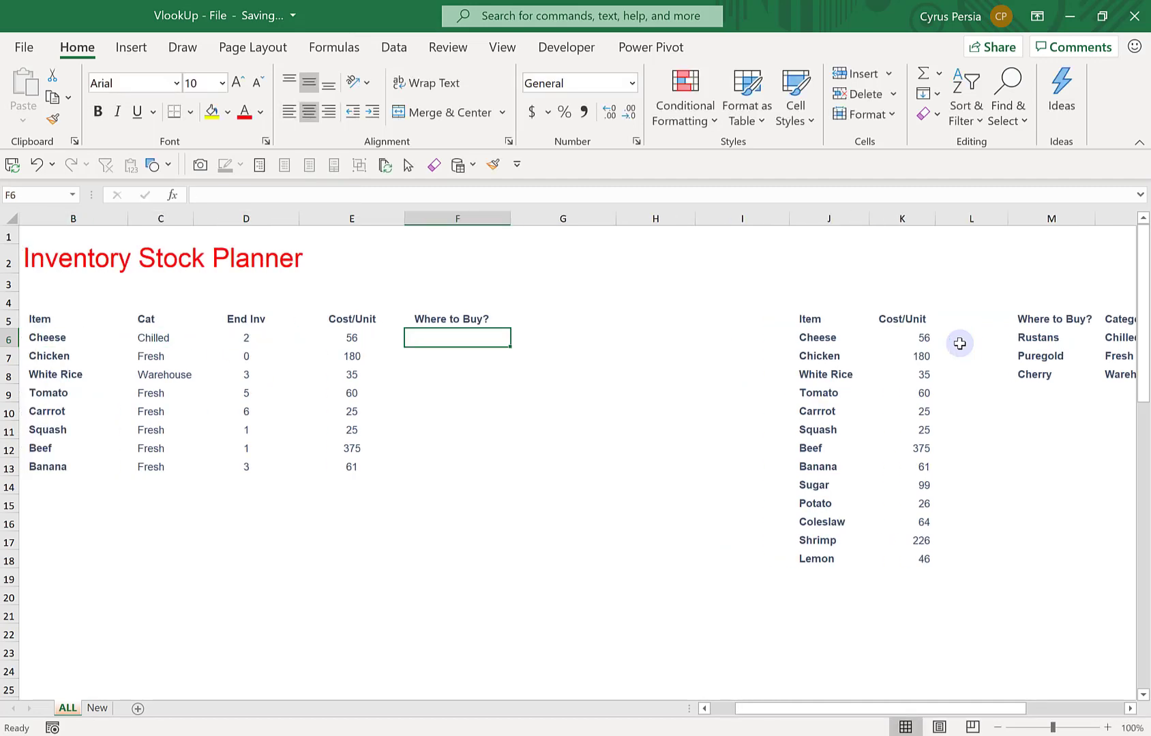
text(=in)
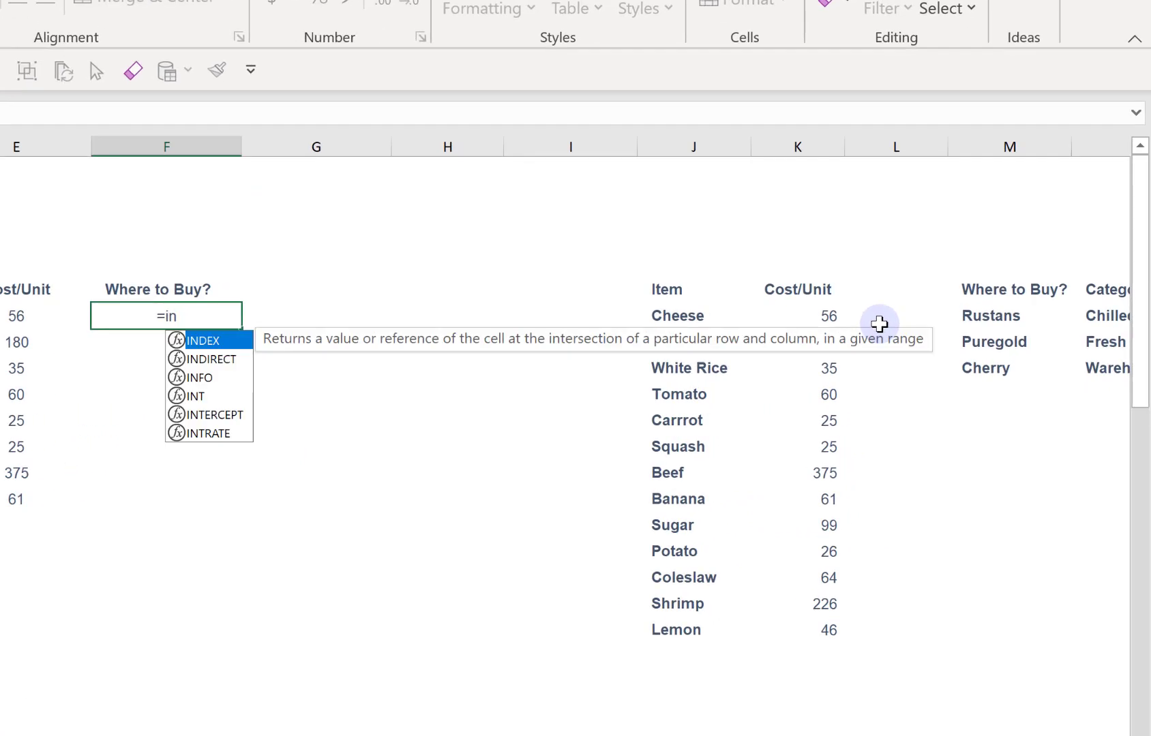
key(Tab)
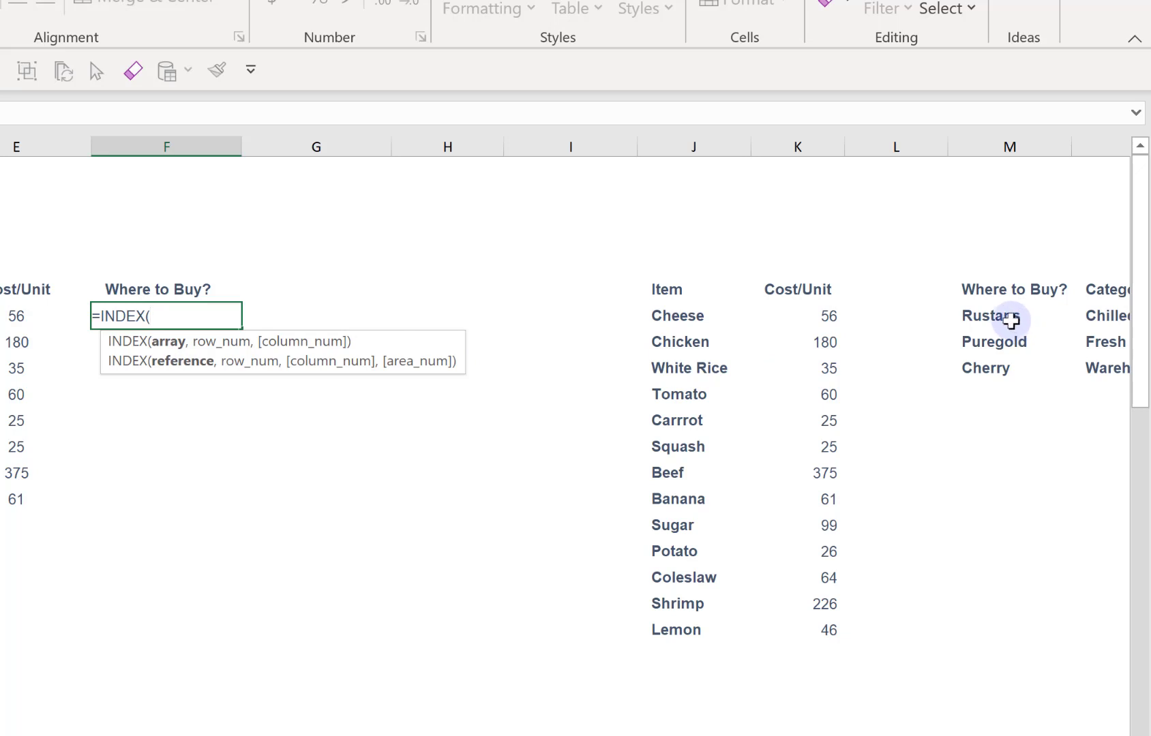
drag(994, 315, 1001, 369)
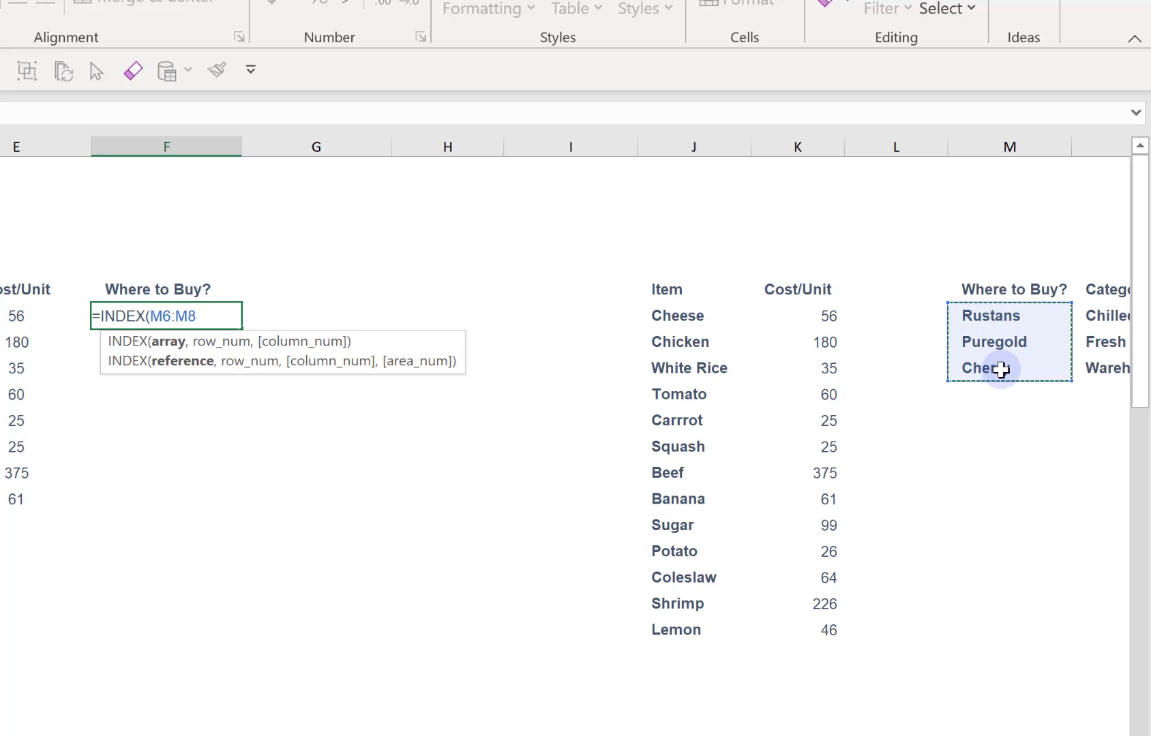
key(F4)
text(,)
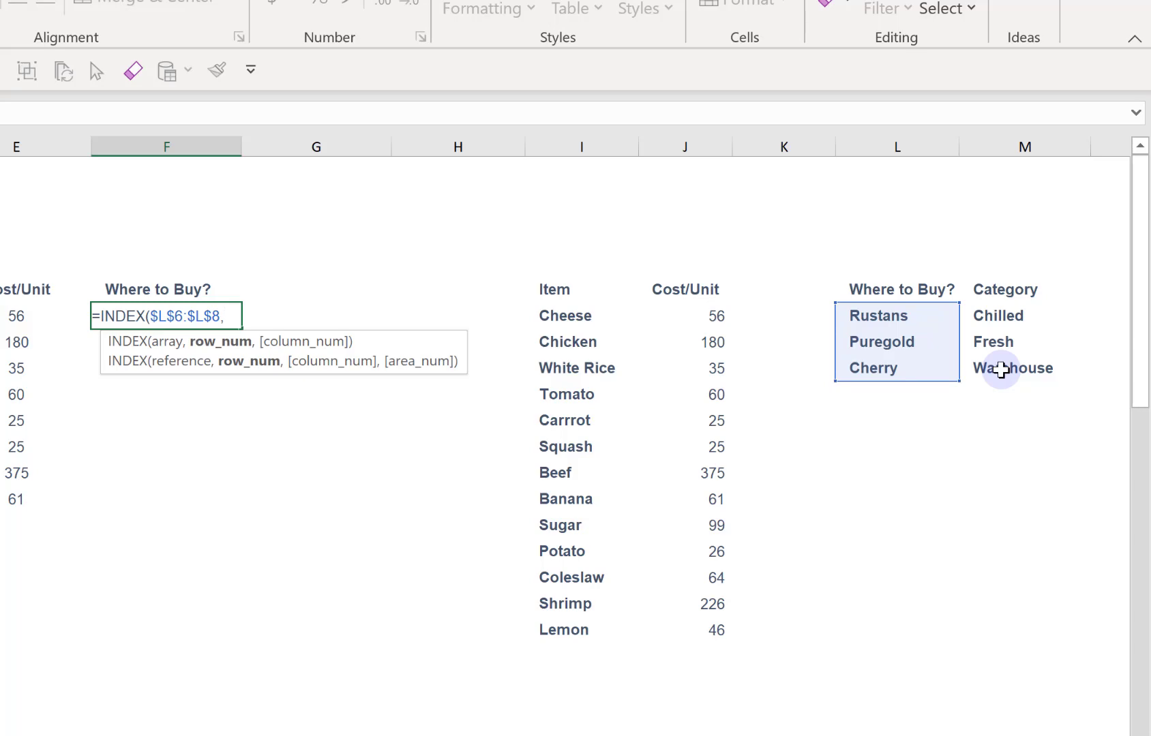
Nest a MATCH function as the row number, with lookup value C6 and the absolute lookup array $M$6:$M$8
text(mat)
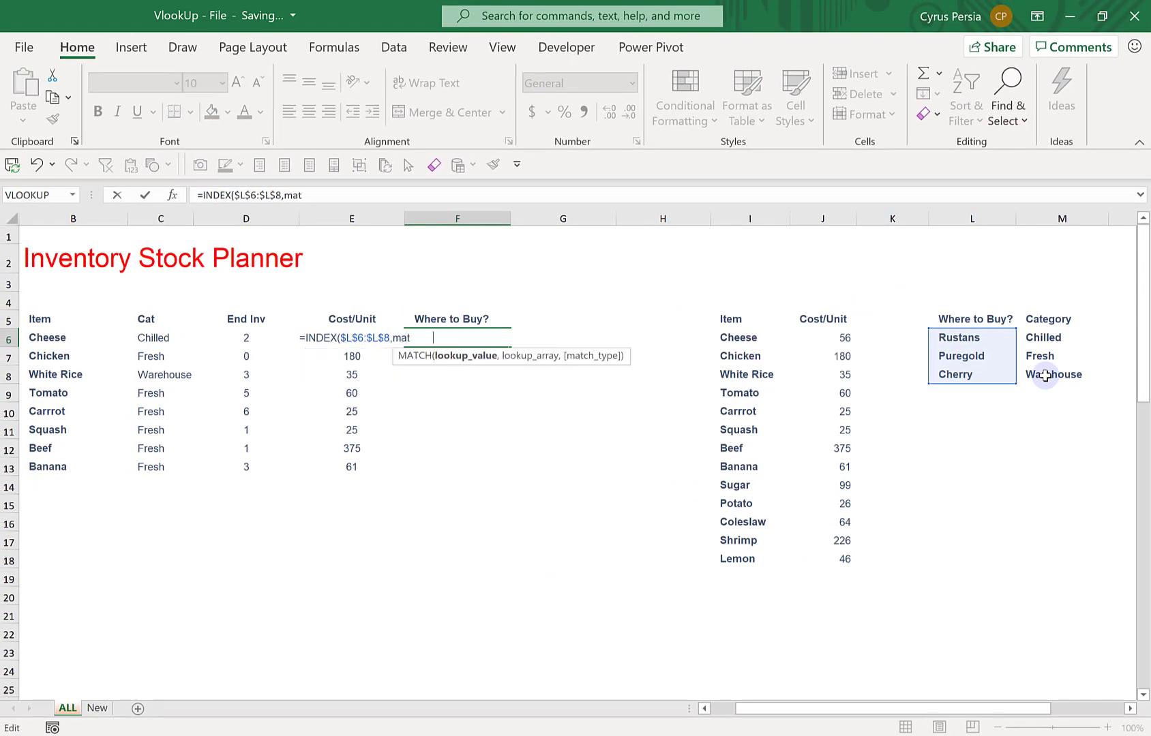
key(Tab)
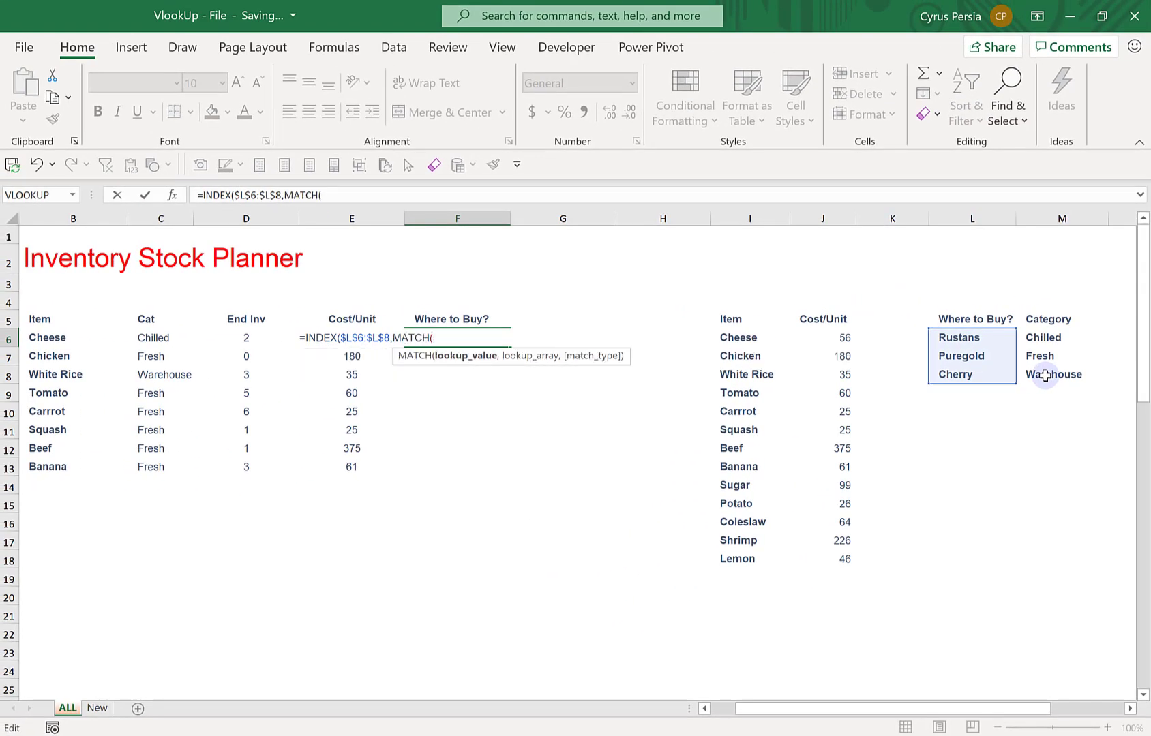
click(151, 334)
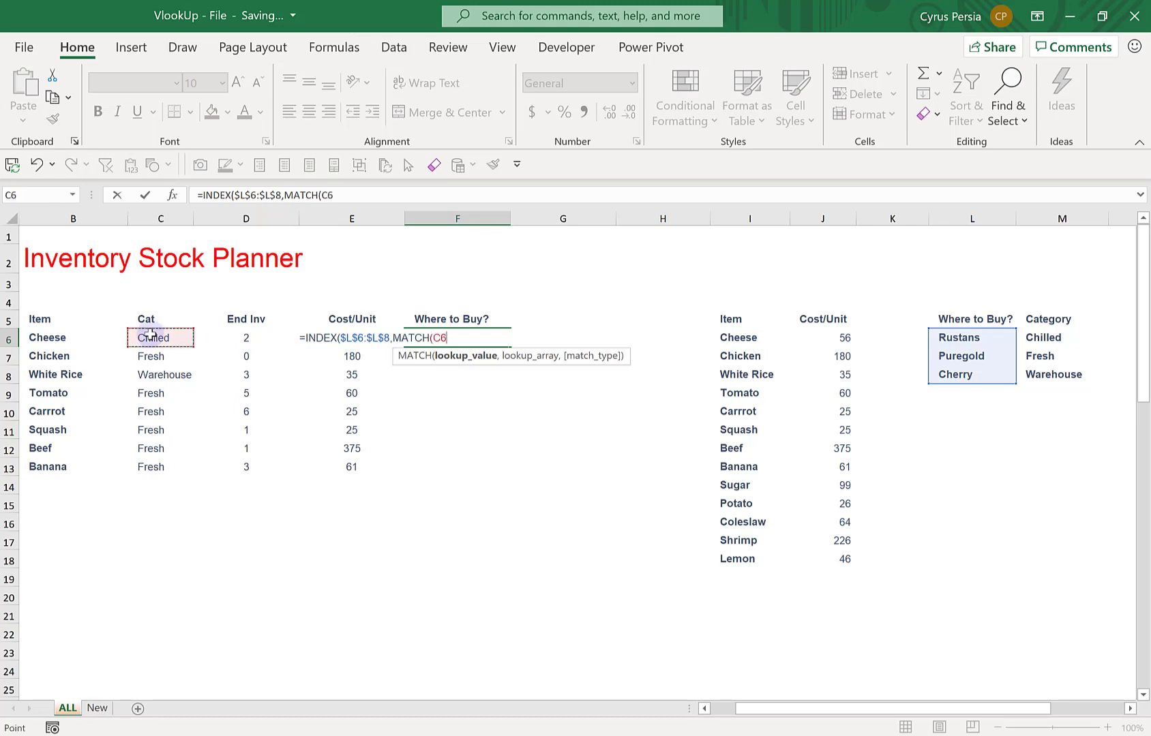
text(,)
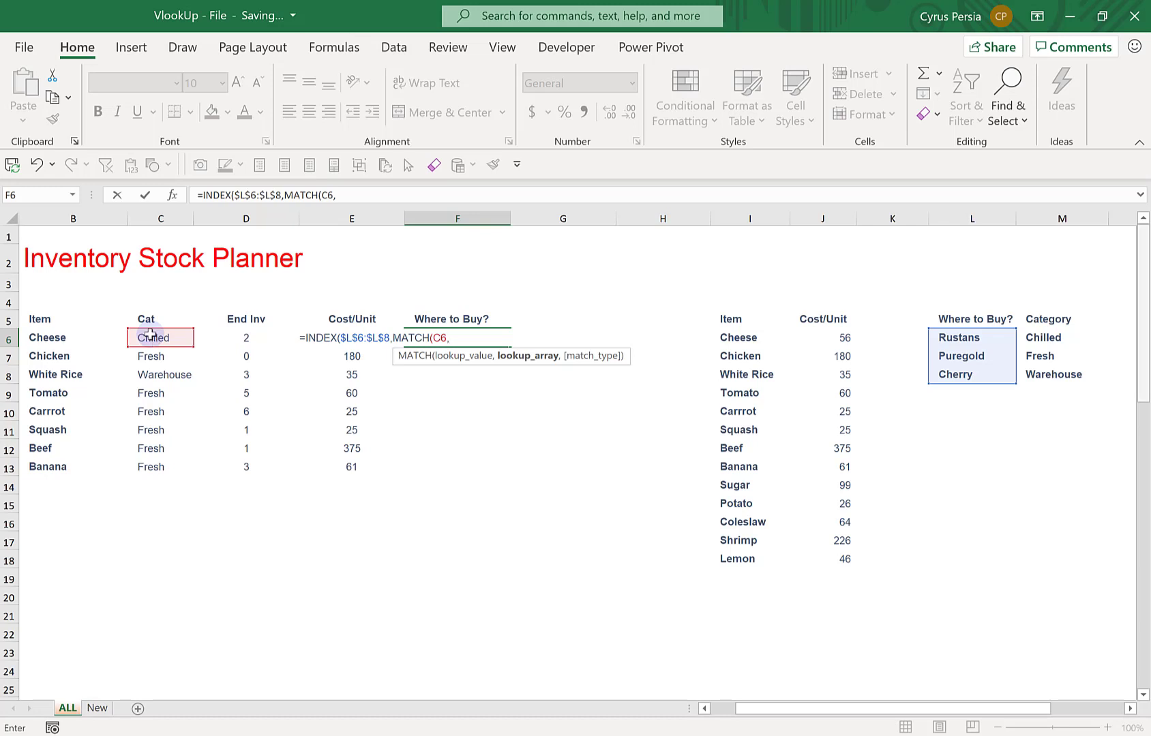
drag(1059, 338, 1054, 370)
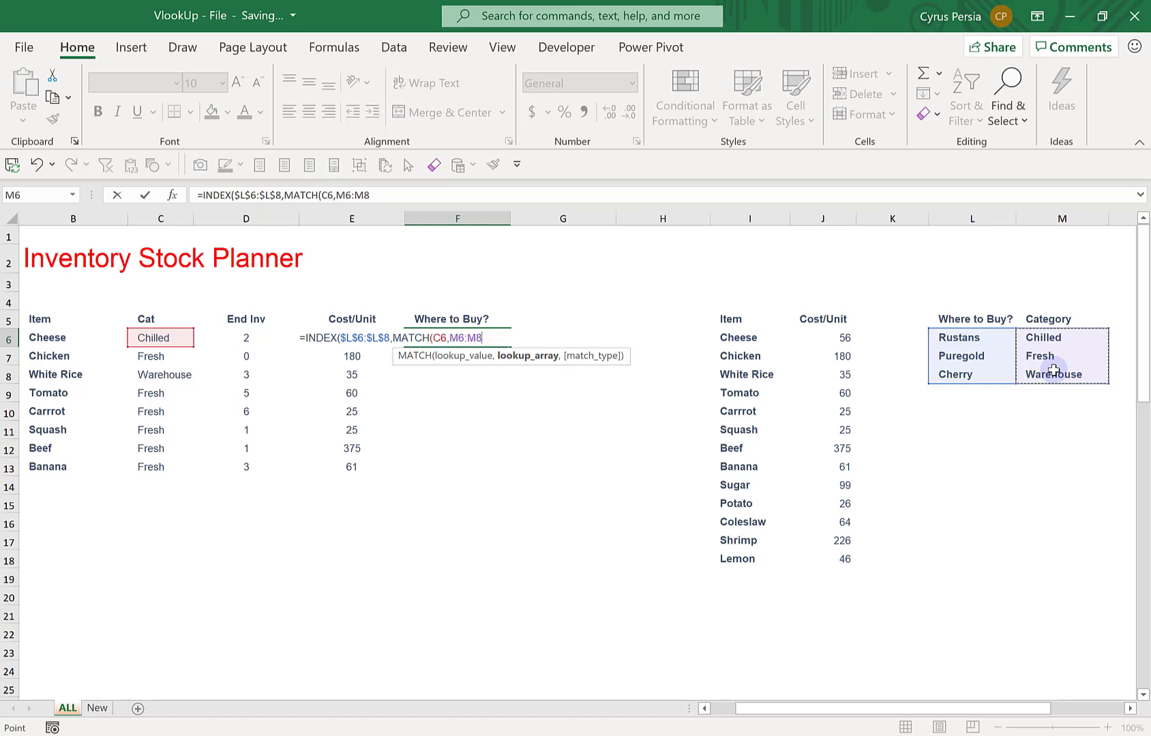
key(F4)
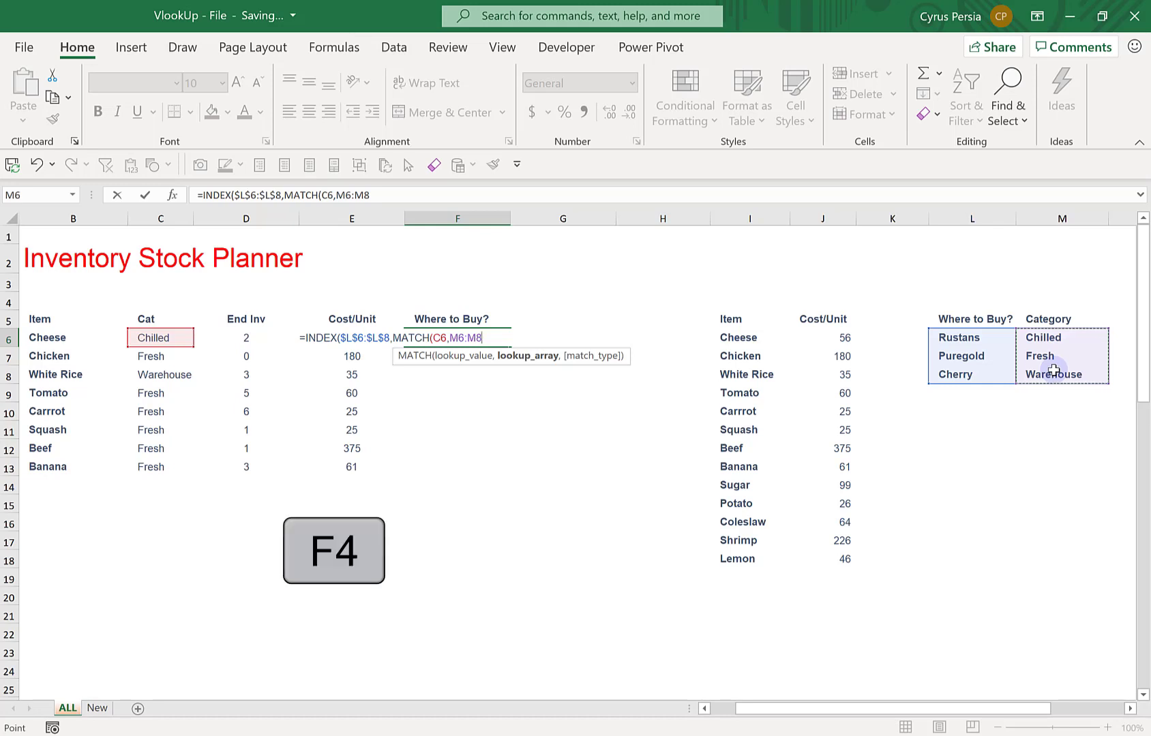
key(F4)
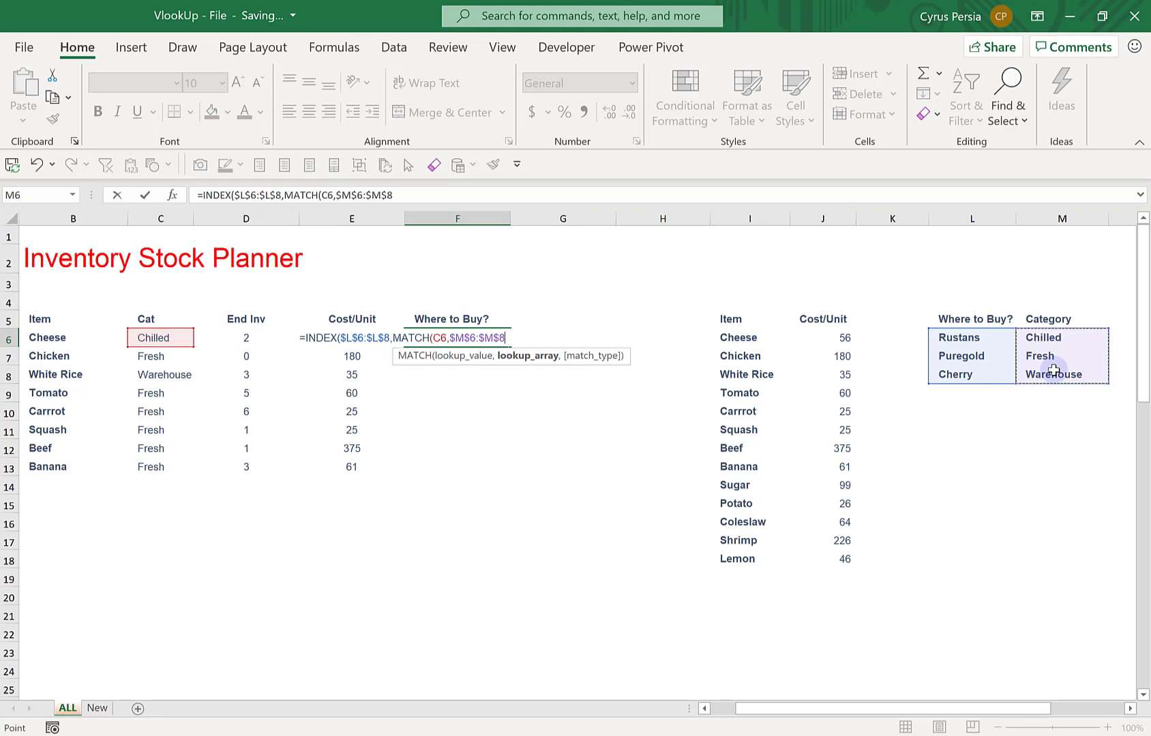
Set the MATCH type to 0 for an exact match and complete the INDEX and MATCH formula in F6
text(,)
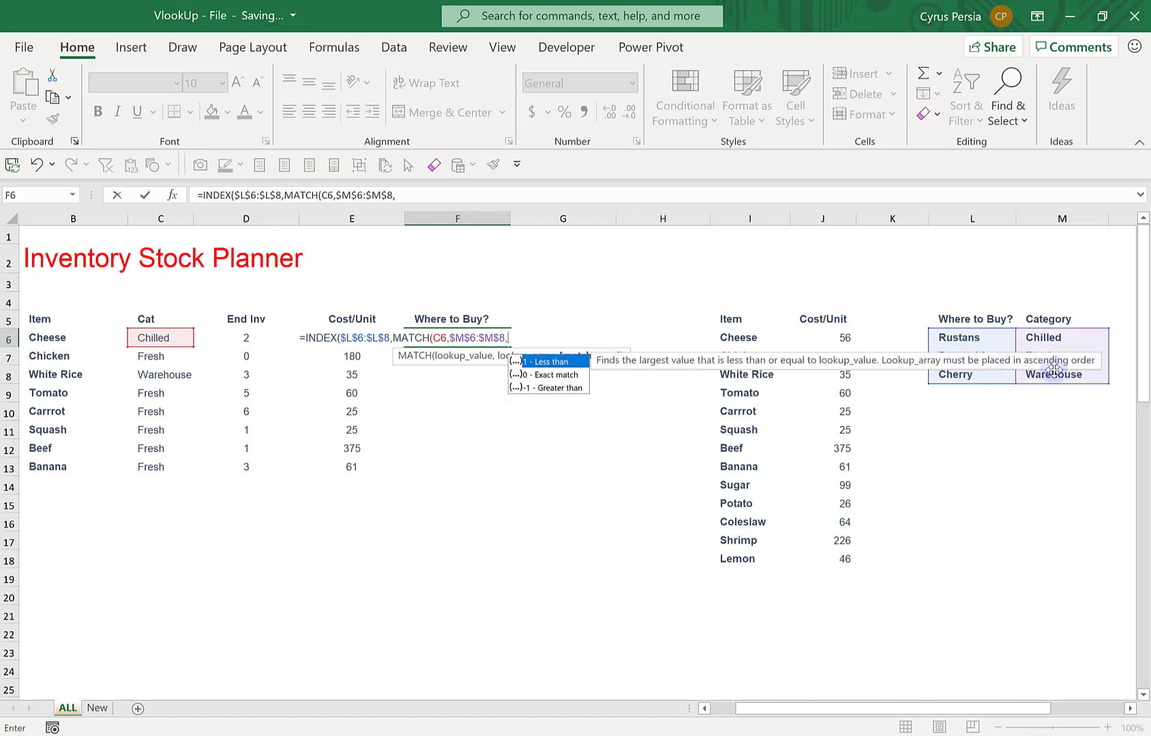
click(554, 375)
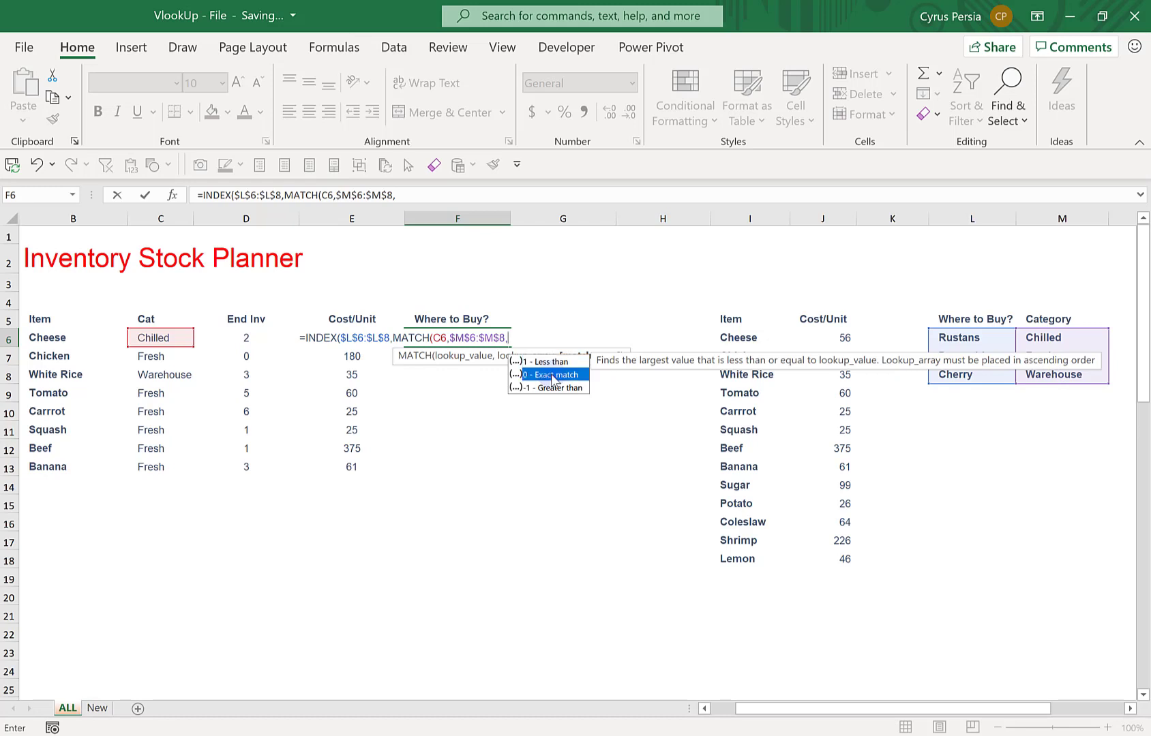
double_click(554, 375)
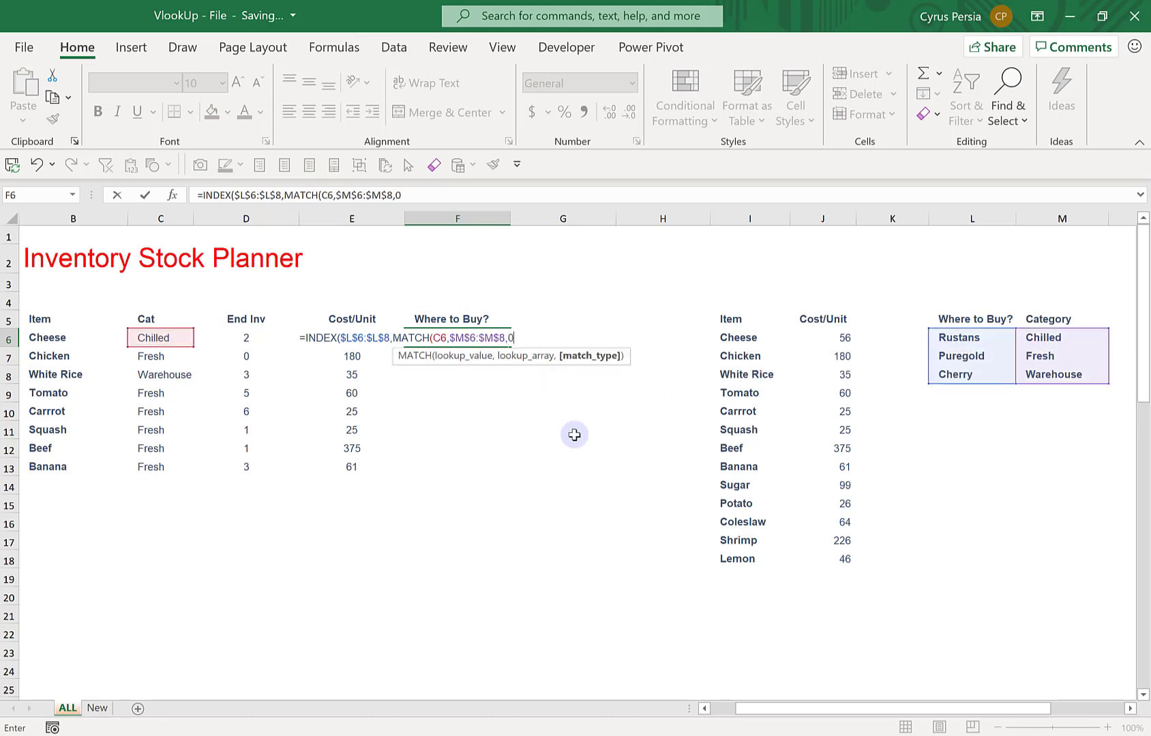
text())
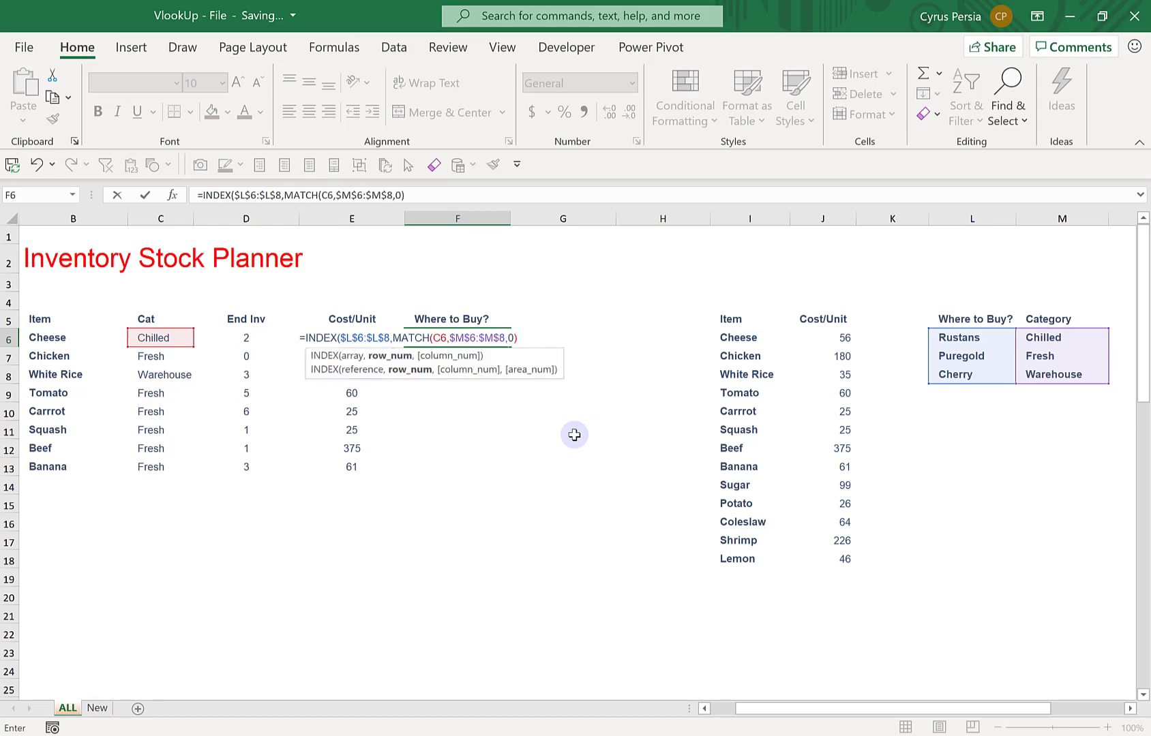
text())
key(Return)
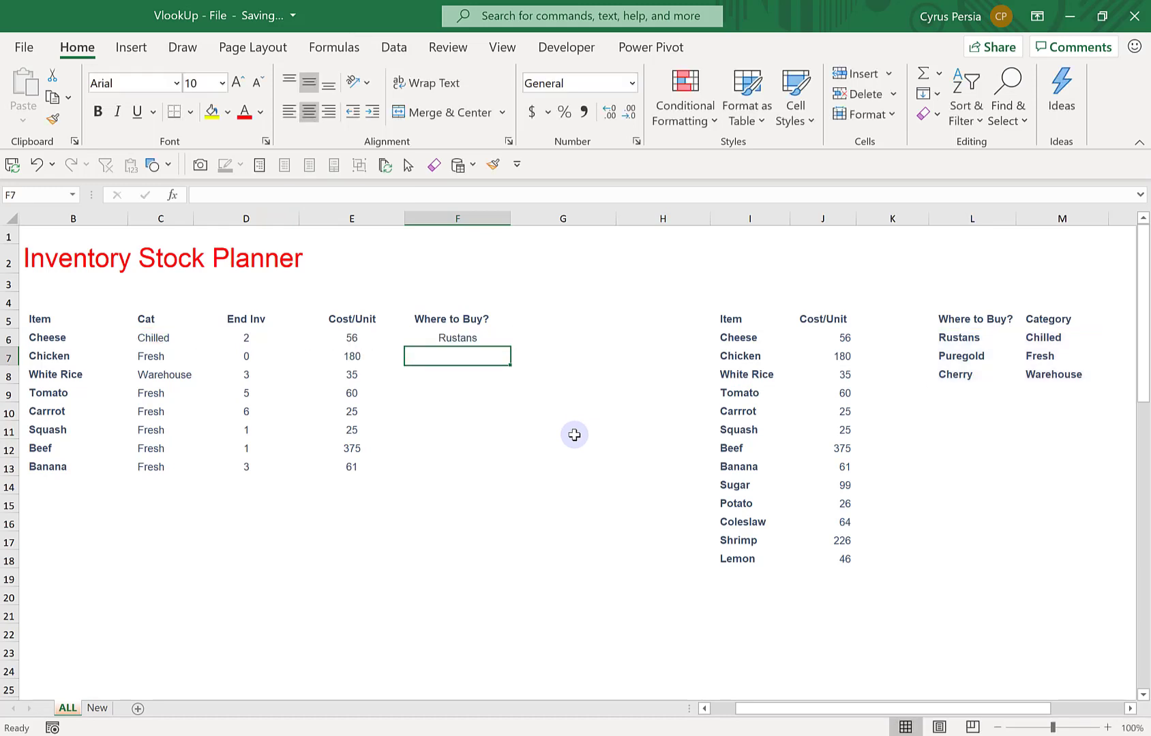
Compare Cheese's Where to Buy result and its category in C6 with the store reference table
click(446, 334)
click(137, 337)
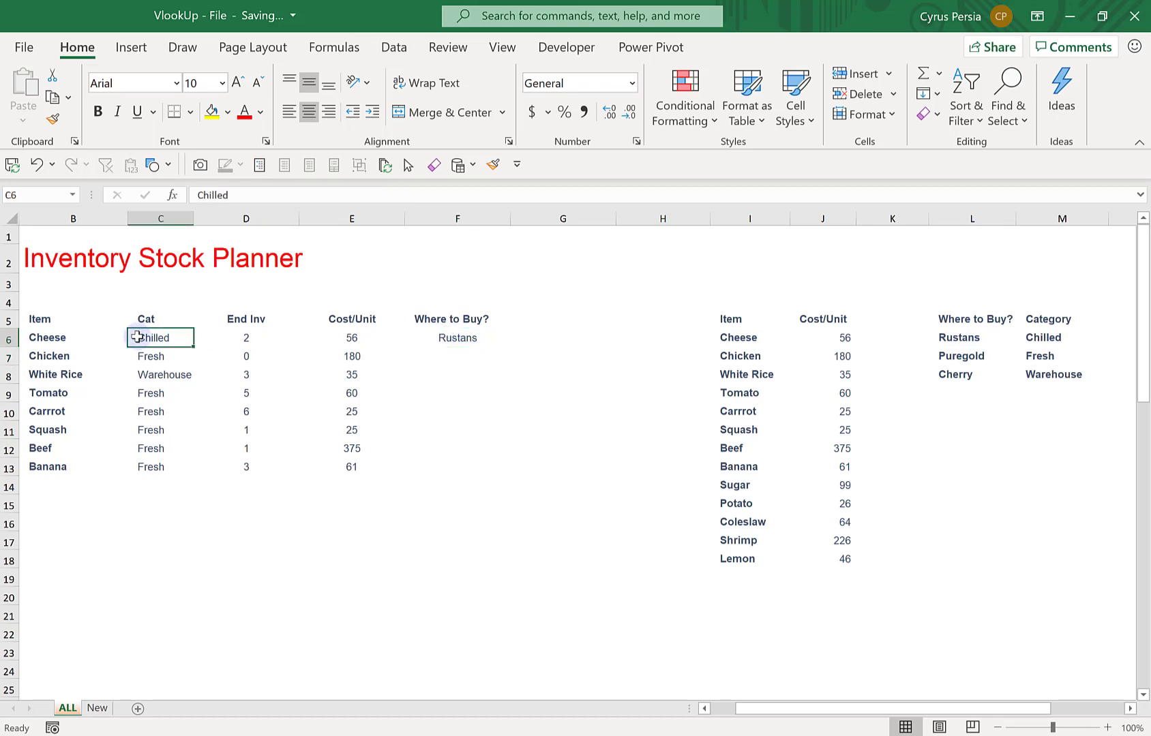
click(961, 339)
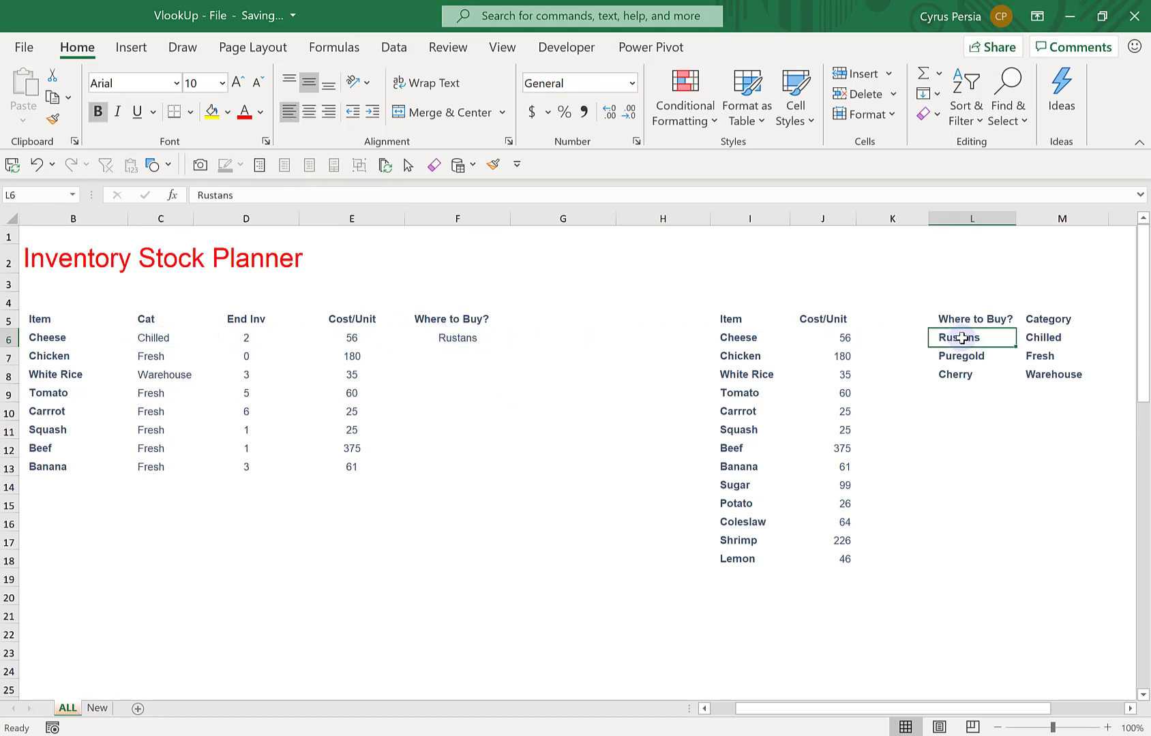
Fill the F6 formula down to F13 and check the Chicken row's category in C7
click(464, 338)
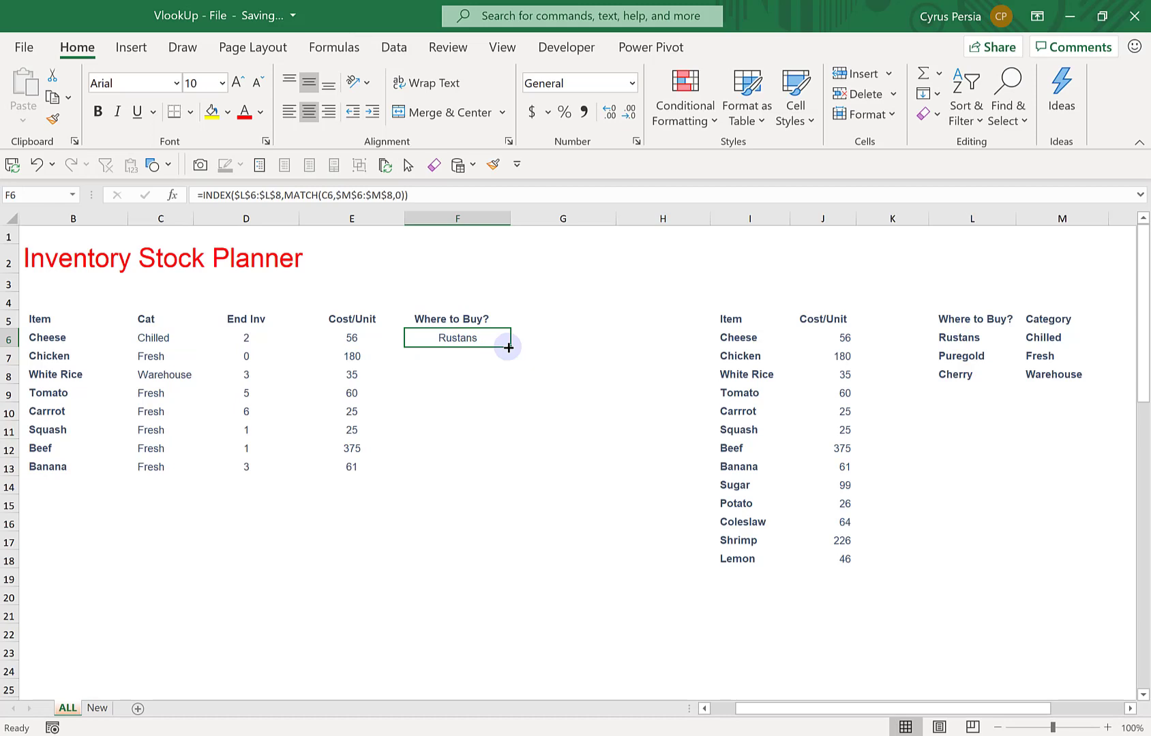
drag(508, 348, 498, 476)
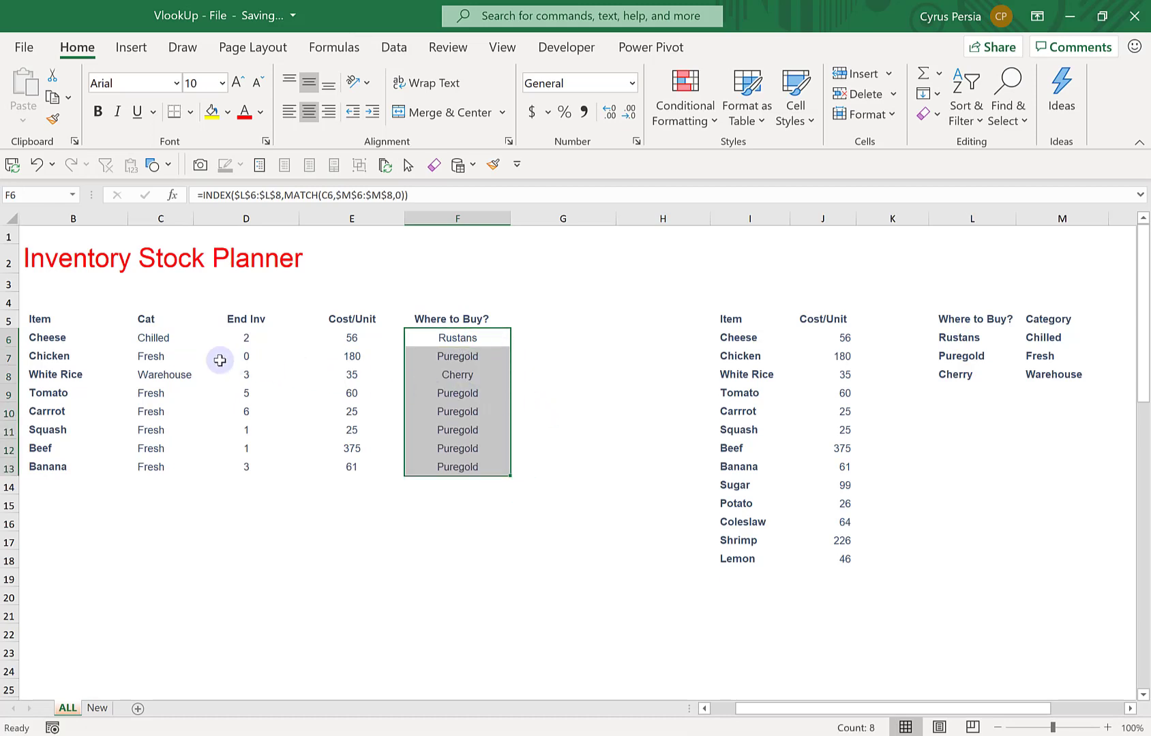
click(165, 353)
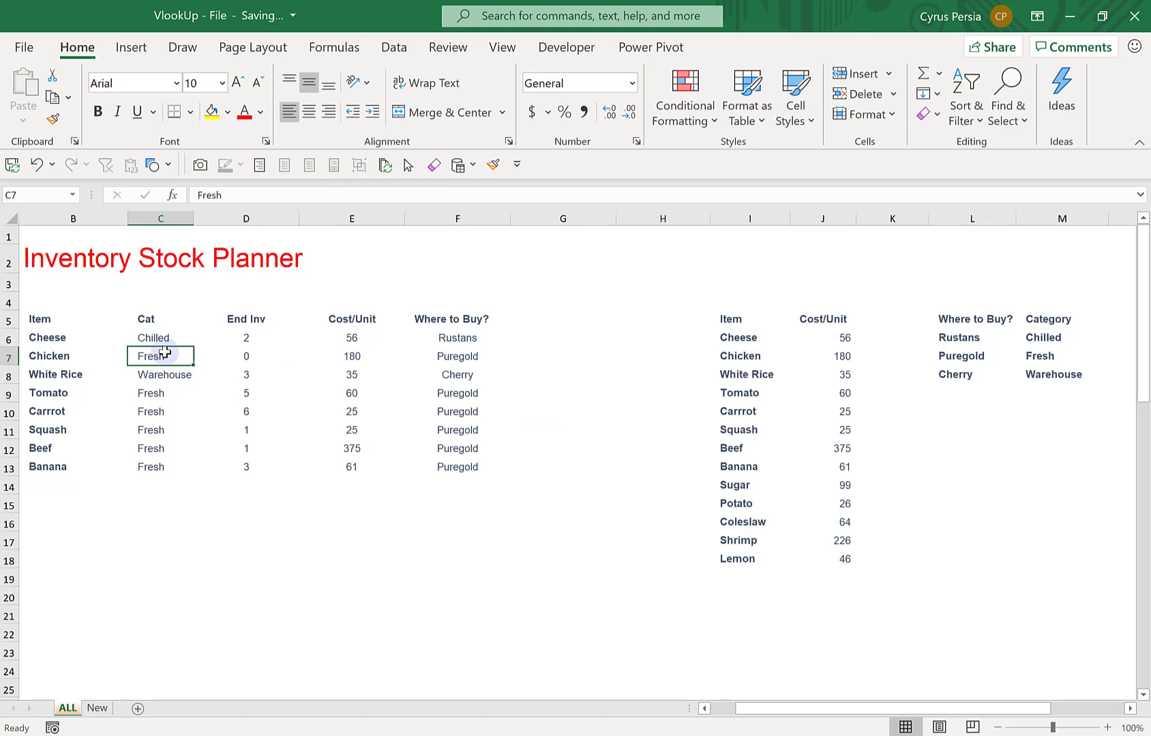